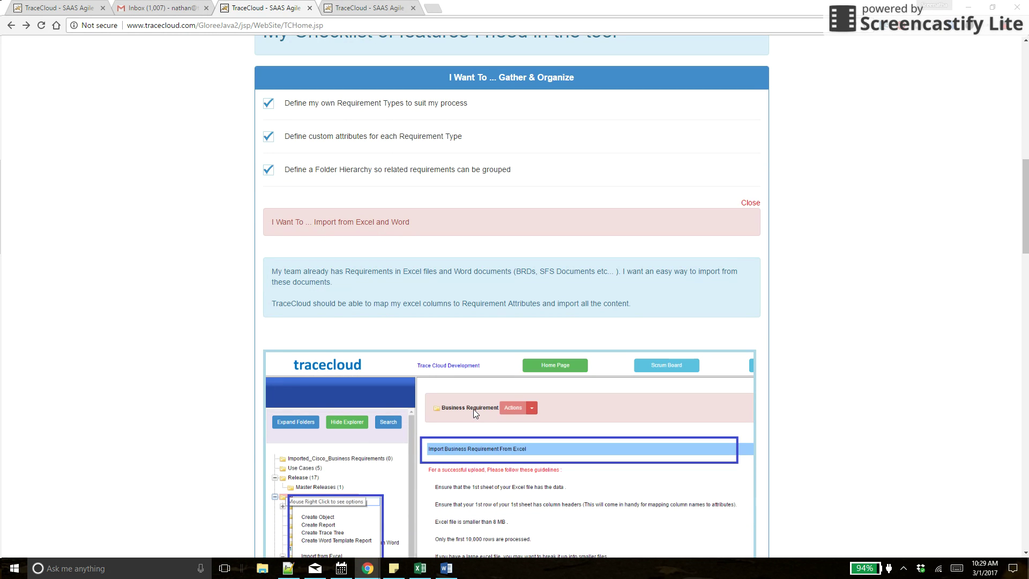
Close the Excel and Word import feature details, and open the Trace Cloud Development project (TCD) from the My Projects list
left_click(750, 203)
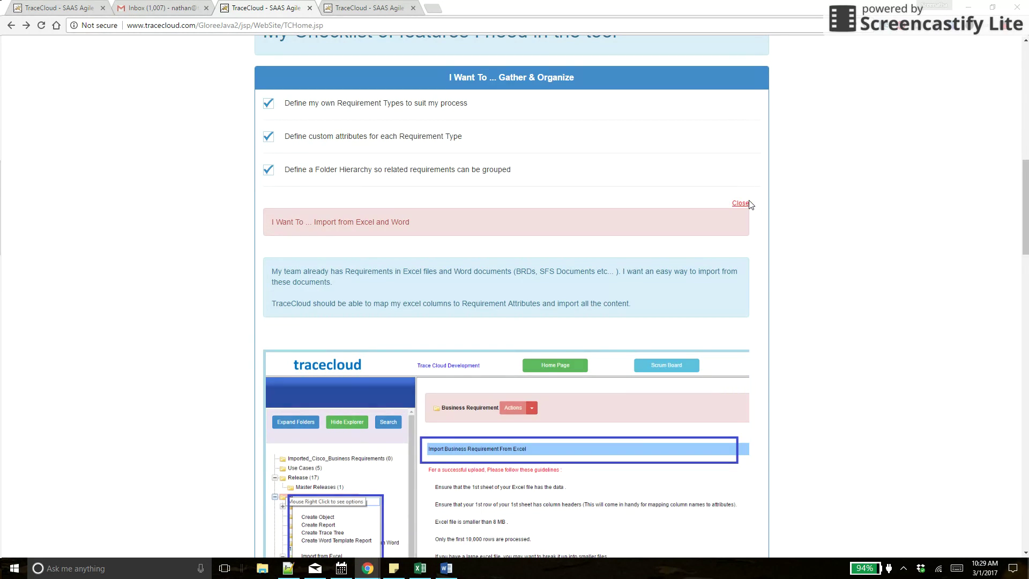
left_click(385, 7)
key("ctrl+f")
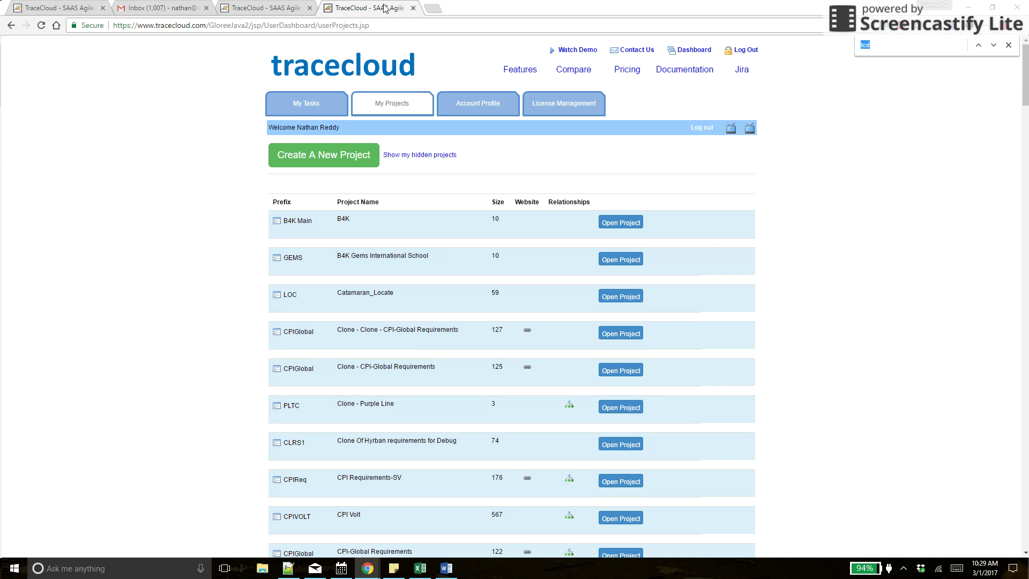
type("tcd")
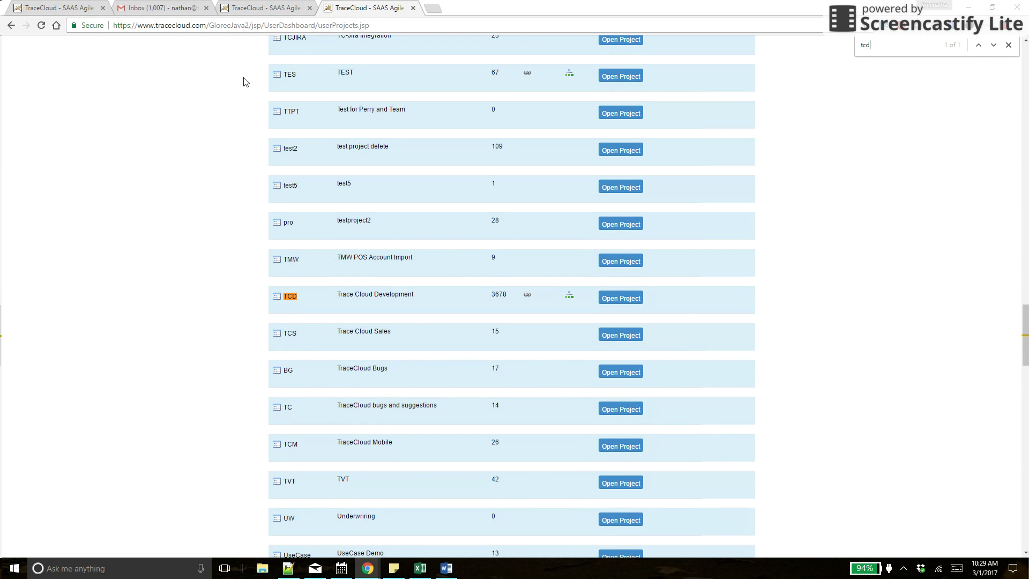
left_click(622, 298)
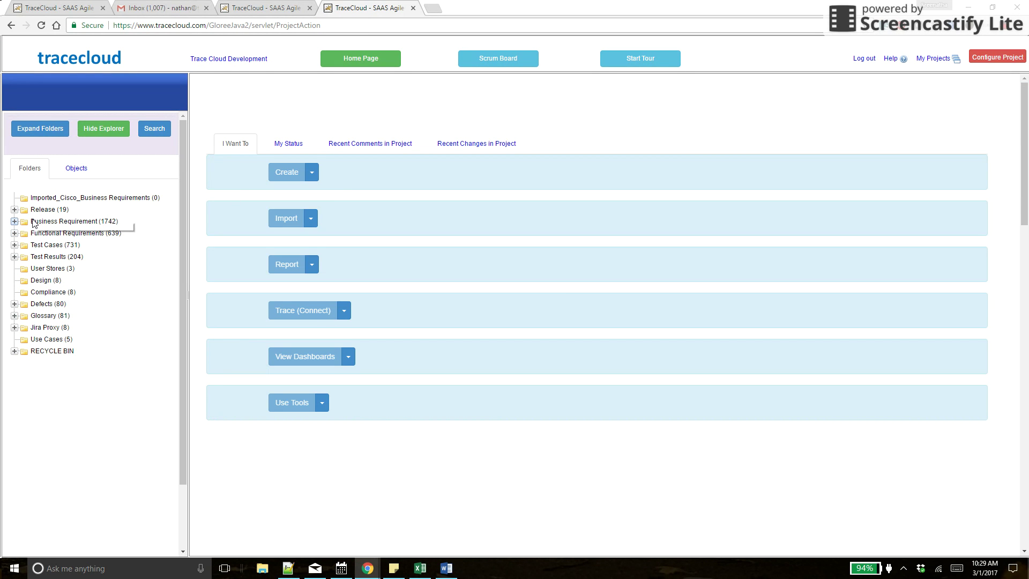
Create a subfolder named "demo of import" under Business Requirement, with the description "demo of import"
left_click(34, 222)
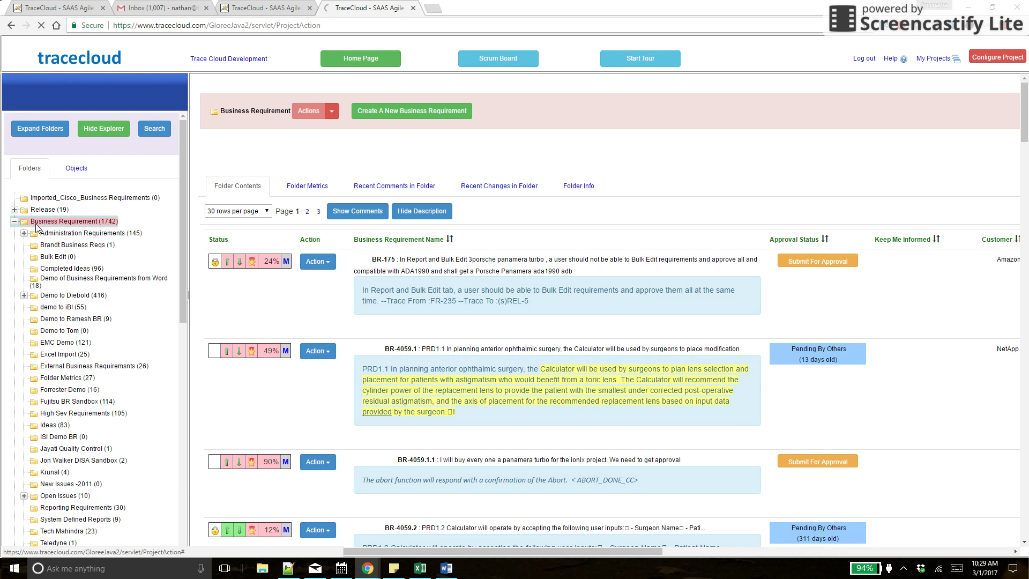
right_click(37, 224)
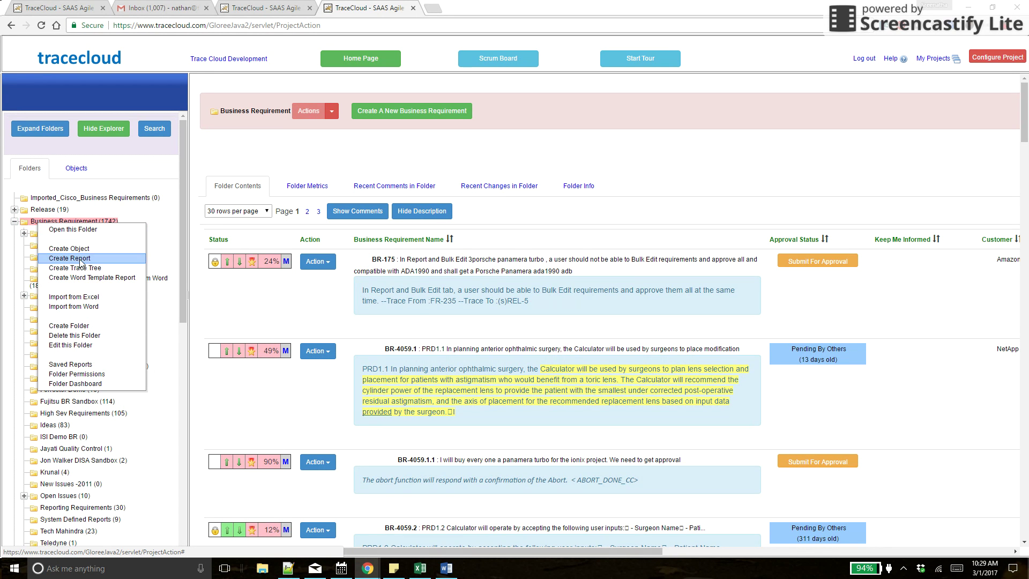
left_click(76, 326)
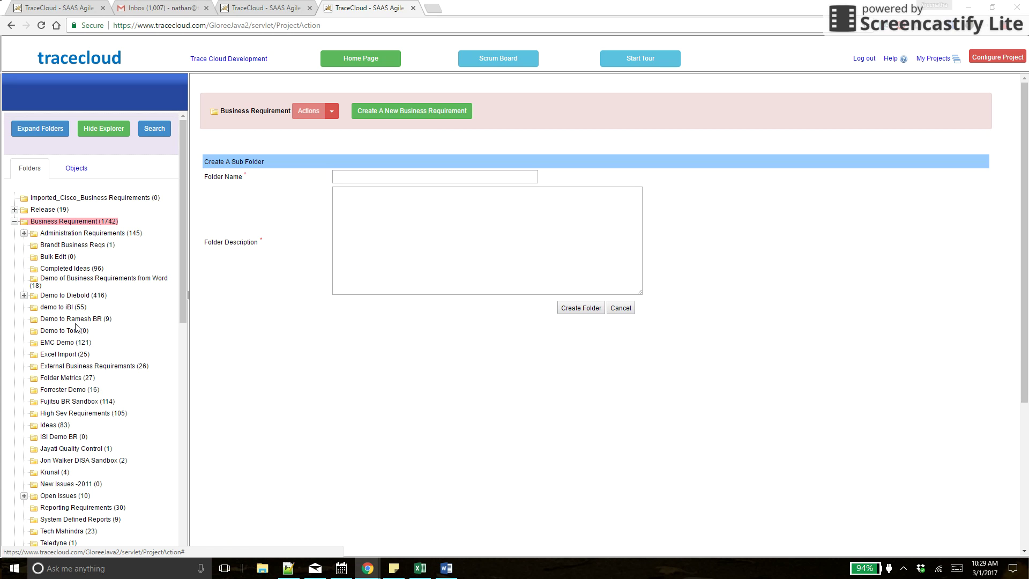
left_click(374, 181)
type("demo o")
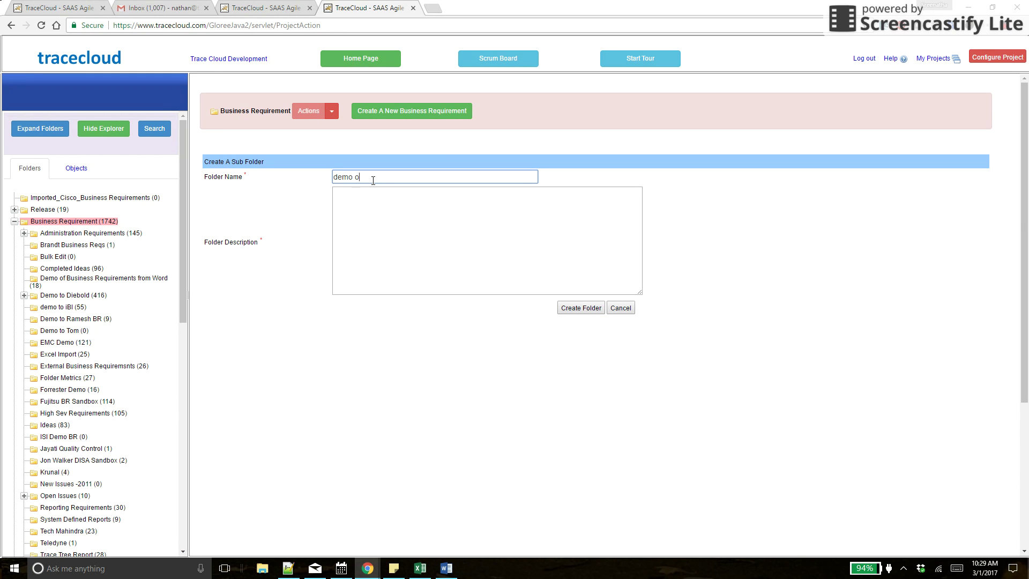
type("f import")
key("Tab")
type("dem")
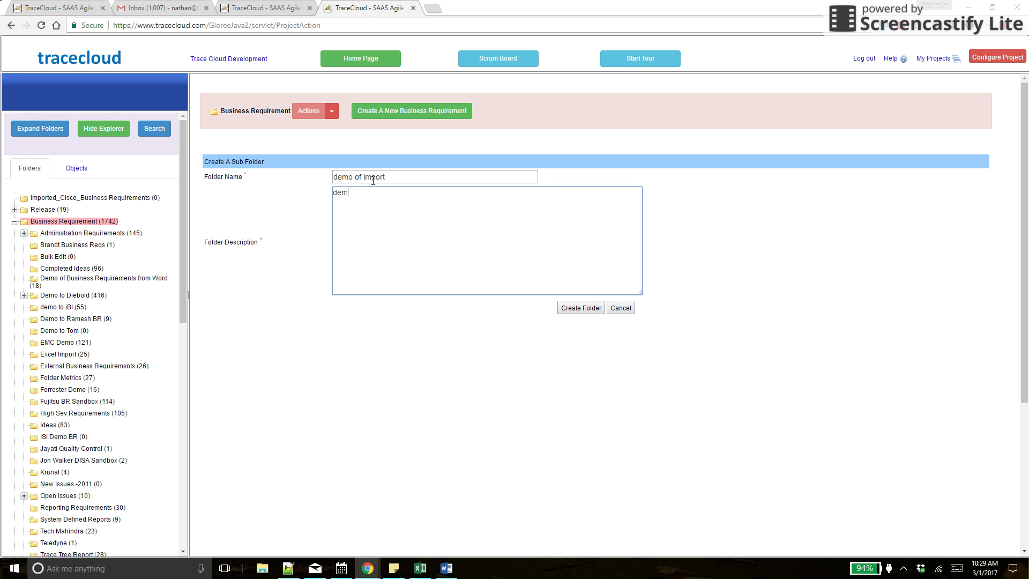
type("o of import")
key("Tab")
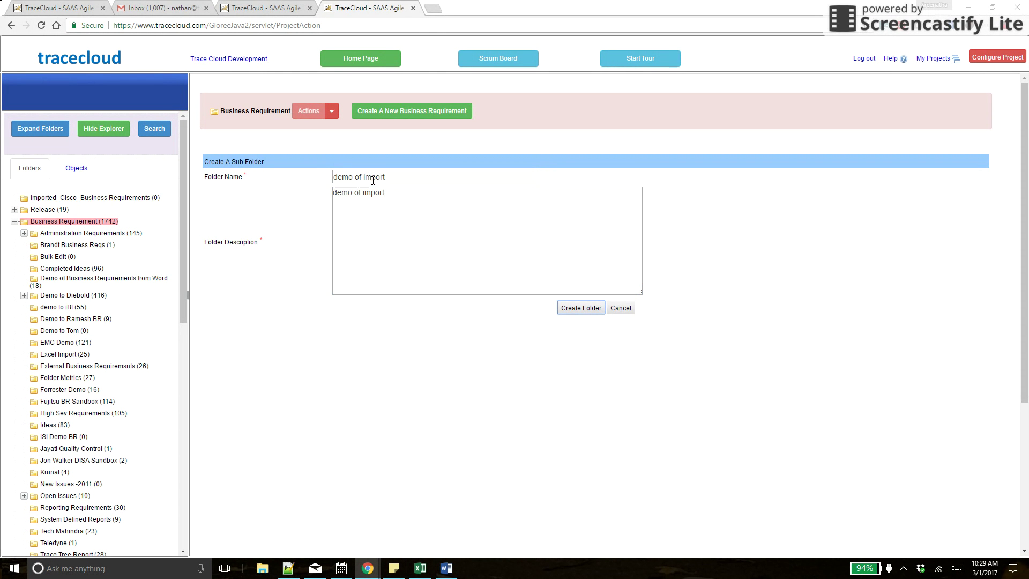
key("Return")
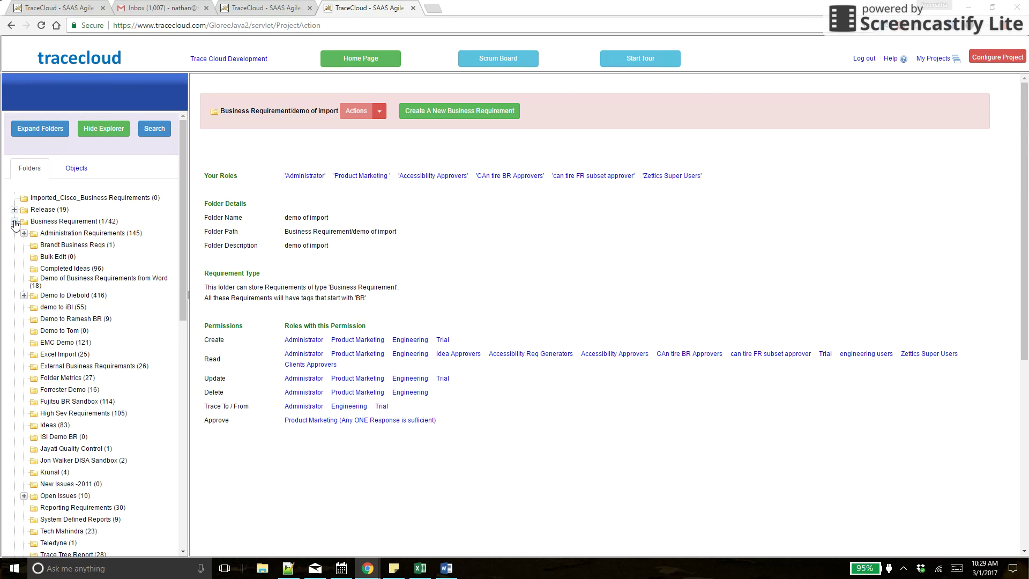
Reload the Business Requirement folder's subfolders and open the "demo of import" folder
left_click(31, 222)
left_click(30, 221)
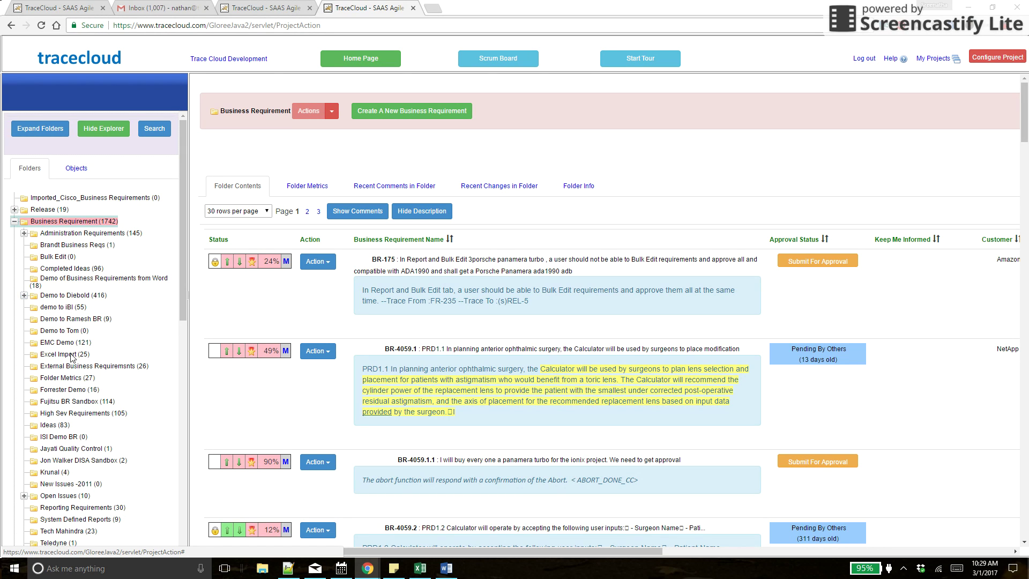
scroll(71, 354, "down", 3)
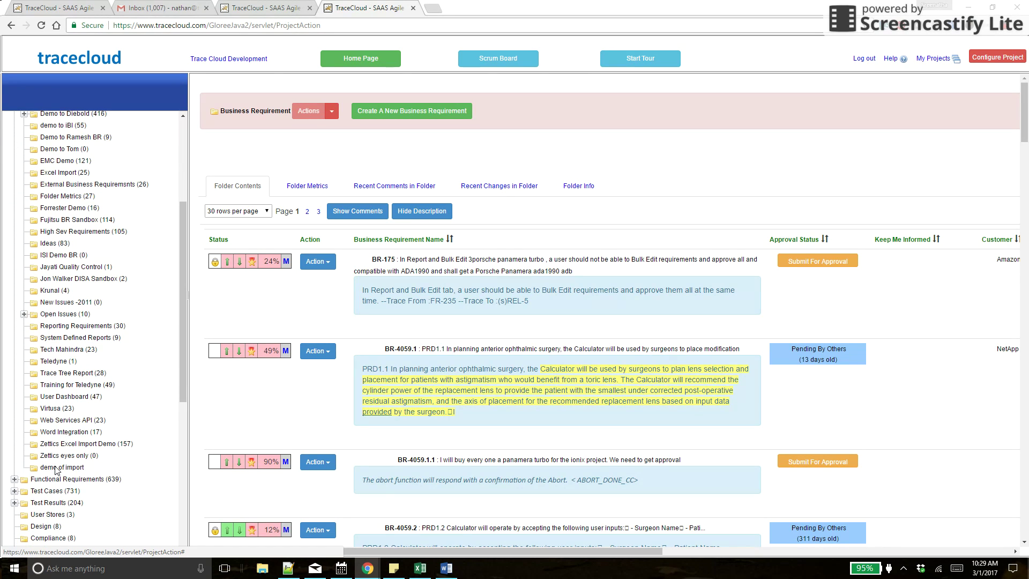
left_click(55, 468)
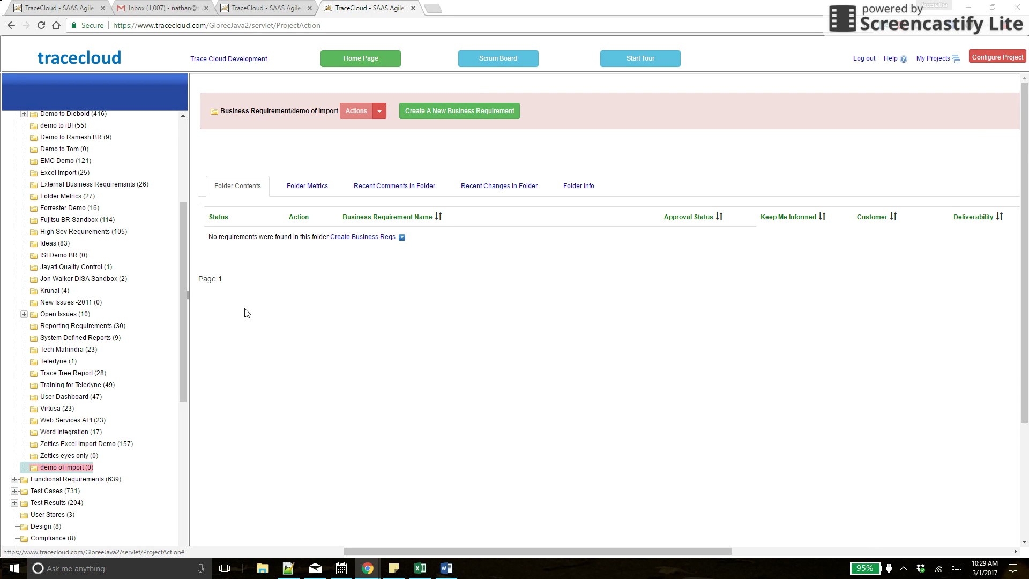
Start an import from Excel for the "demo of import" folder and review the available upload actions, keeping Create New Requirements
right_click(55, 469)
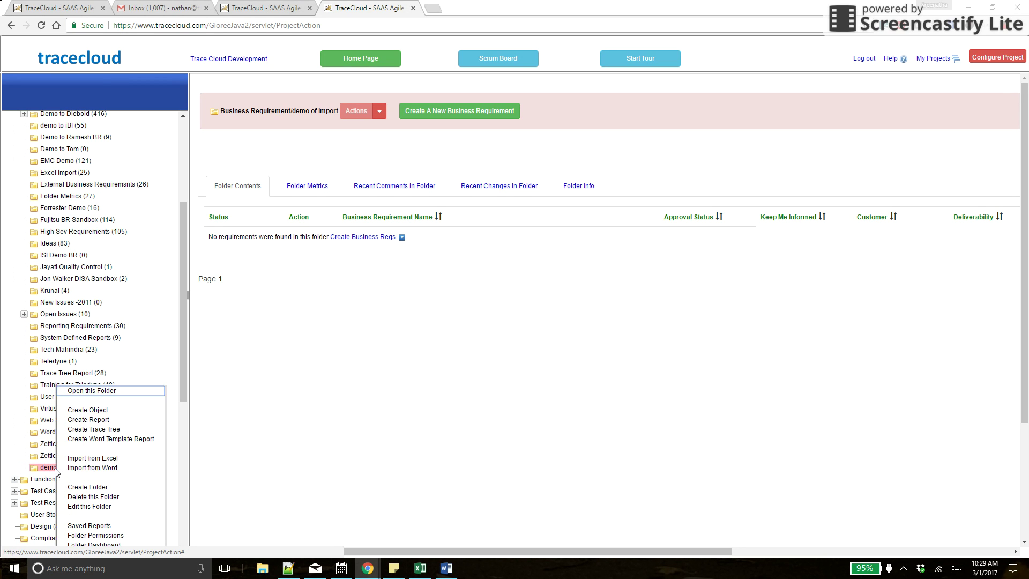
left_click(93, 459)
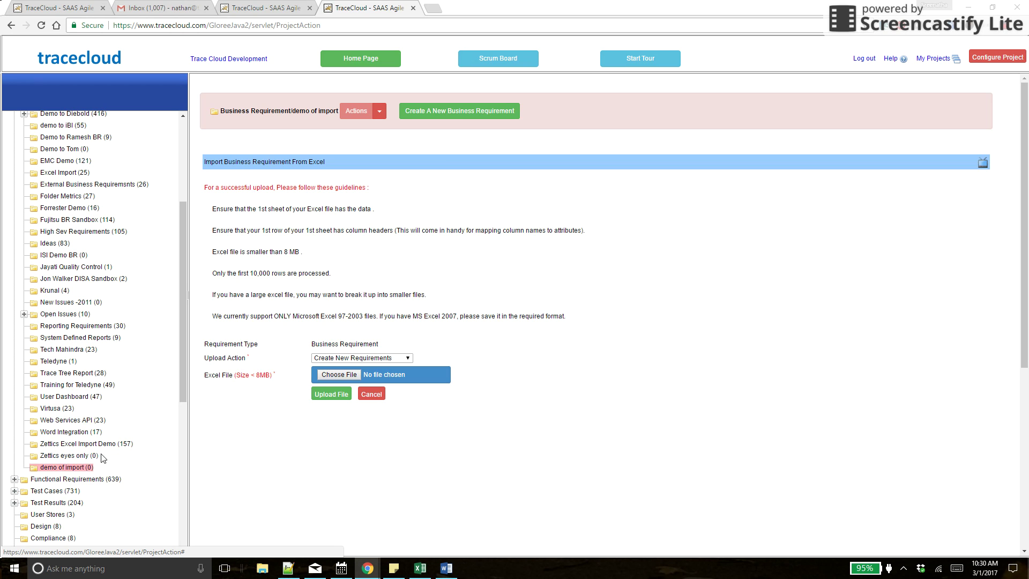
left_click(384, 359)
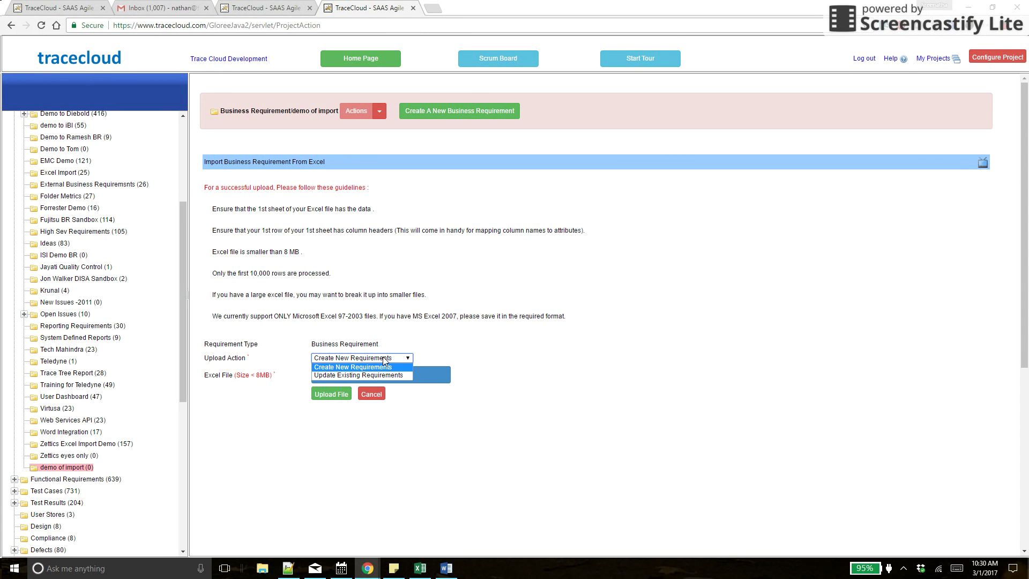
left_click(428, 344)
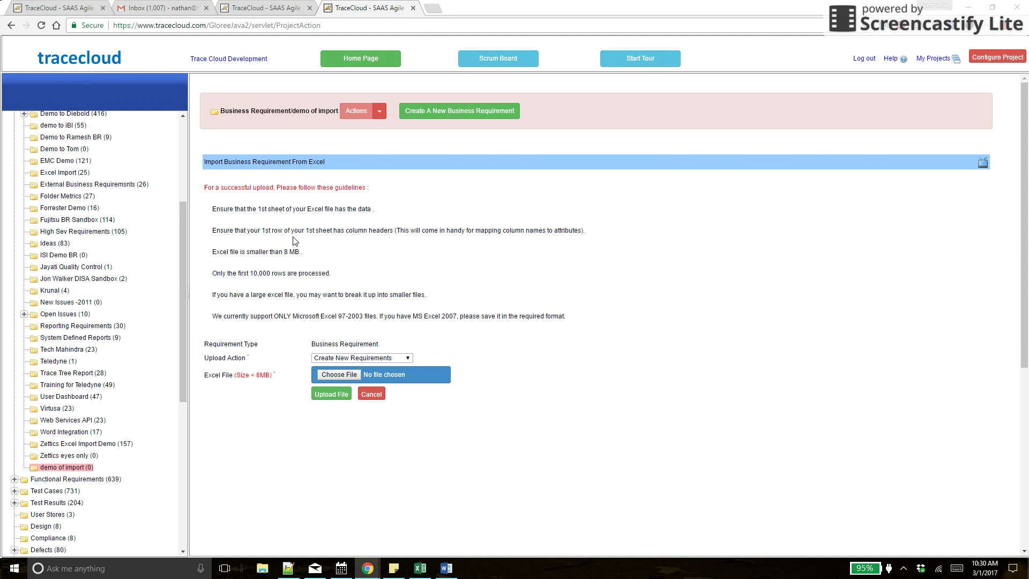
Switch to Excel by opening the recent Excel_Import workbook from the Windows search
key("super")
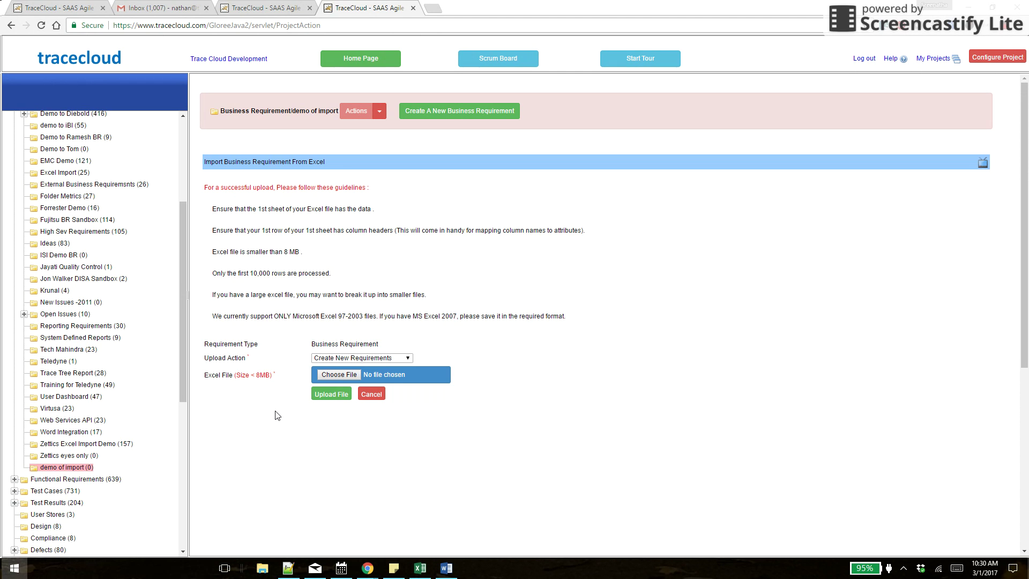
type("excel")
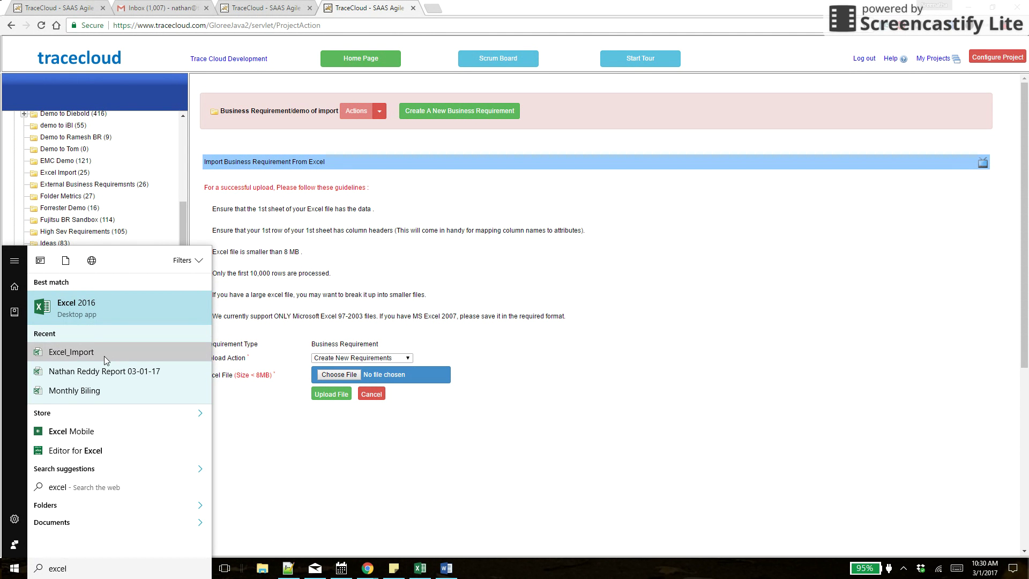
left_click(104, 353)
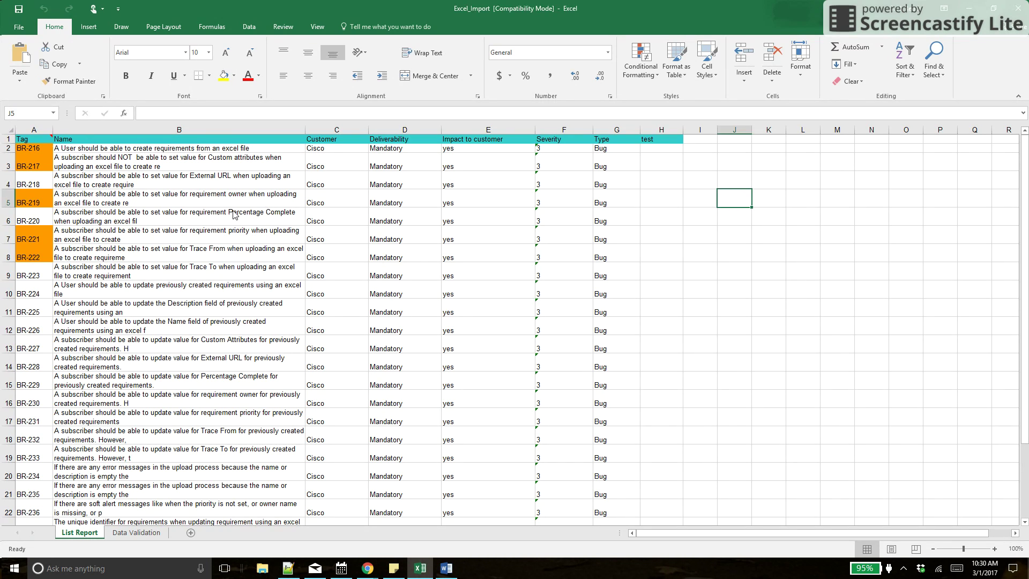
Check the workbook's file format in the Save As options and examine the Tag and Name column headers in row 1
key("alt+f")
key("a")
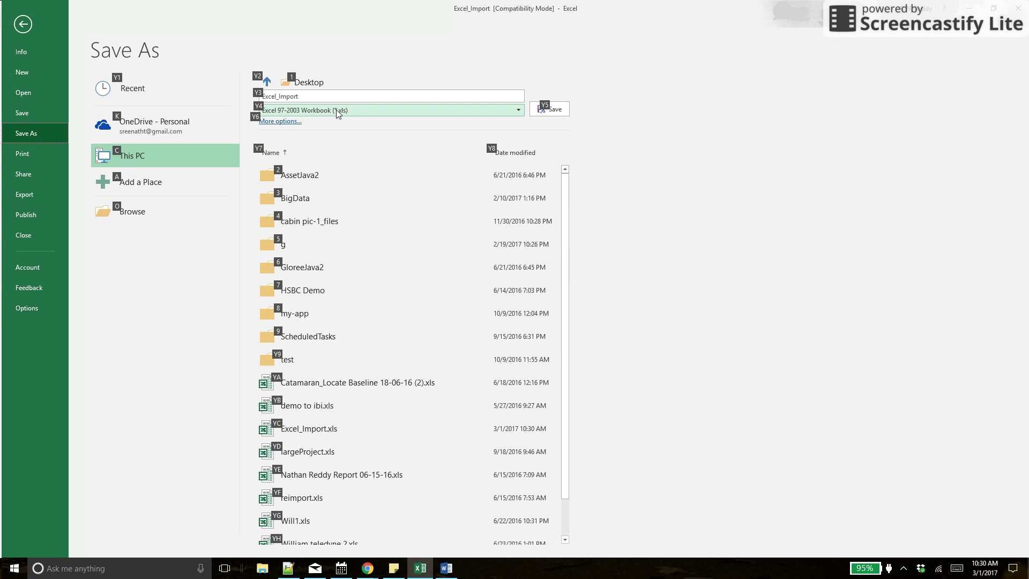
left_click(24, 25)
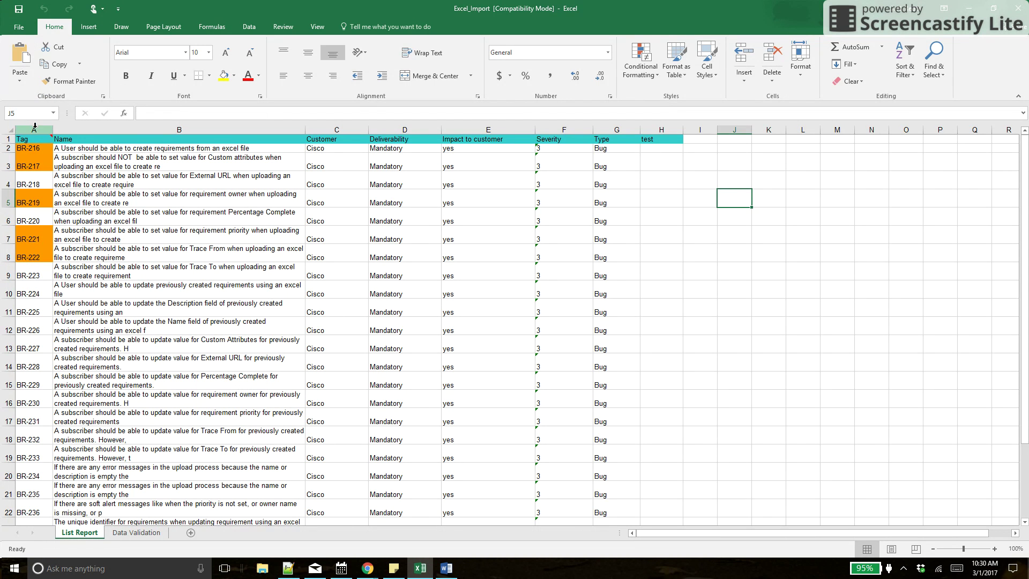
left_click(25, 141)
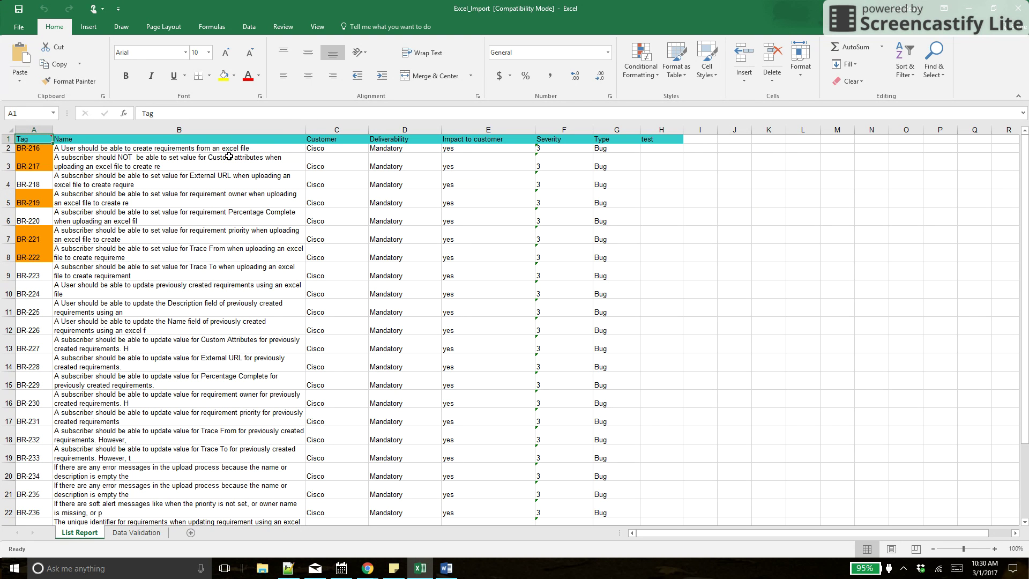
left_click(274, 142)
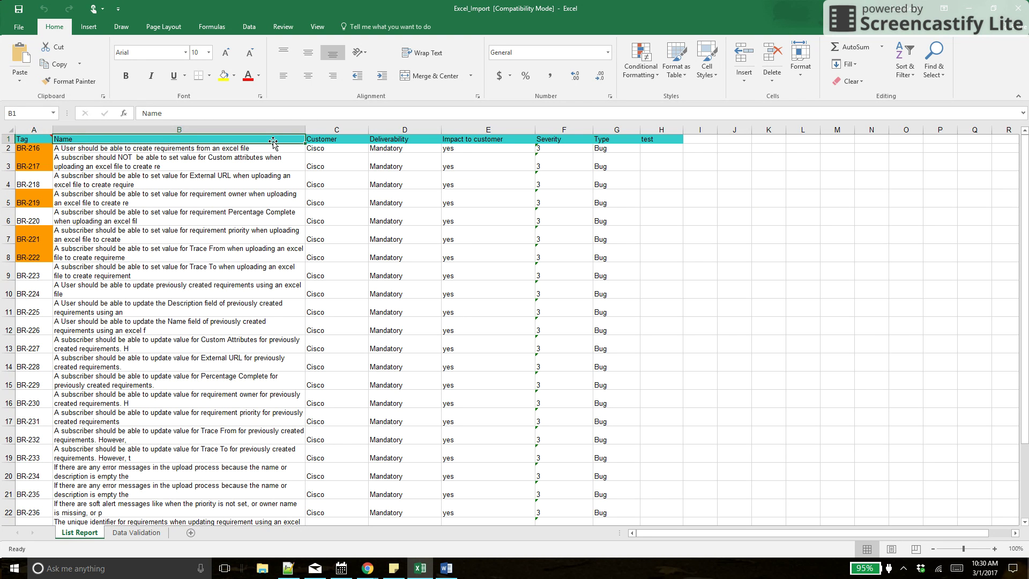
Switch back to Chrome, choose Excel_Import.xls from the Desktop as the Excel file to import, and upload it
key("alt+Tab")
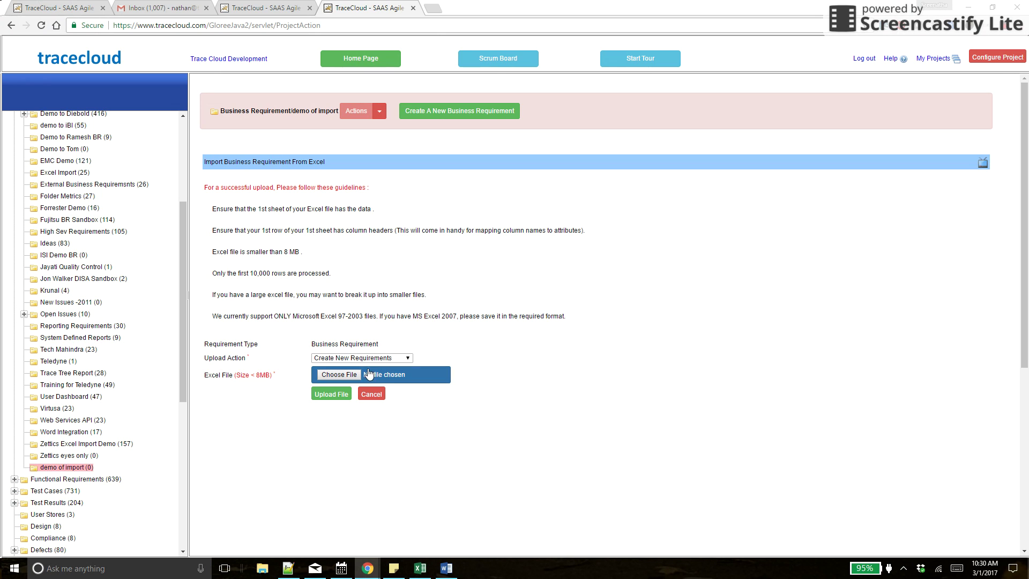
left_click(344, 377)
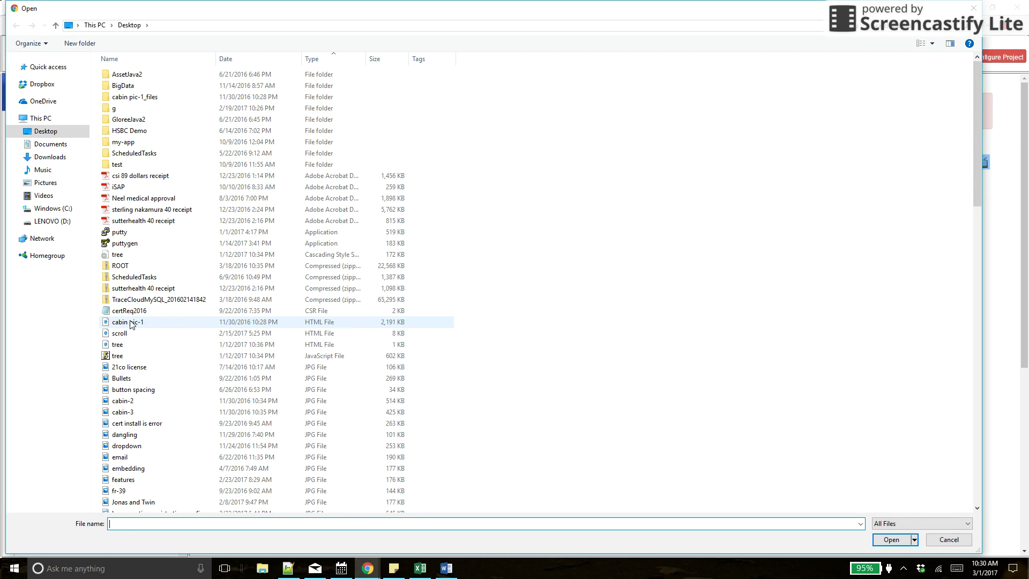
key("e")
key("e")
key("e")
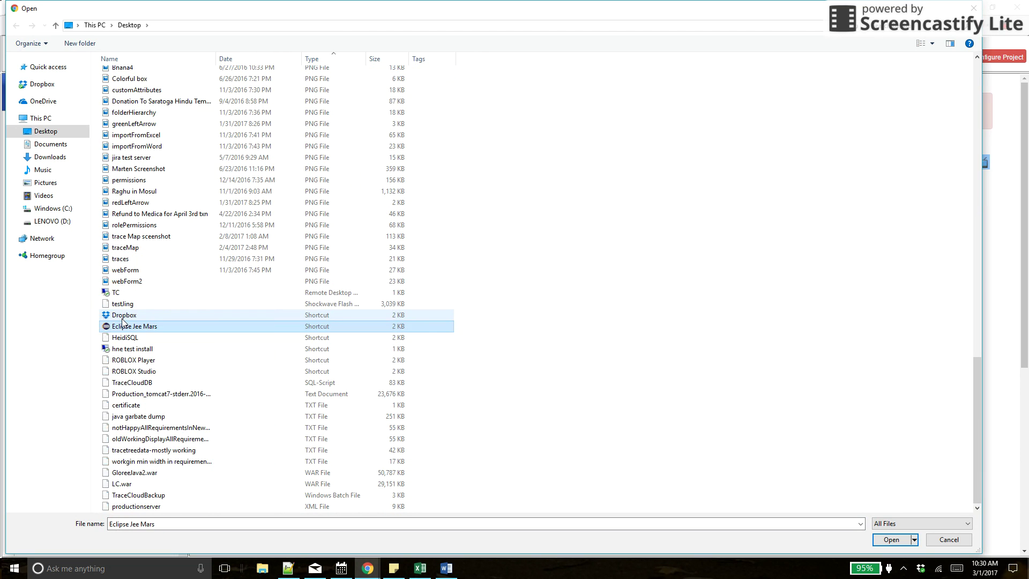
key("e")
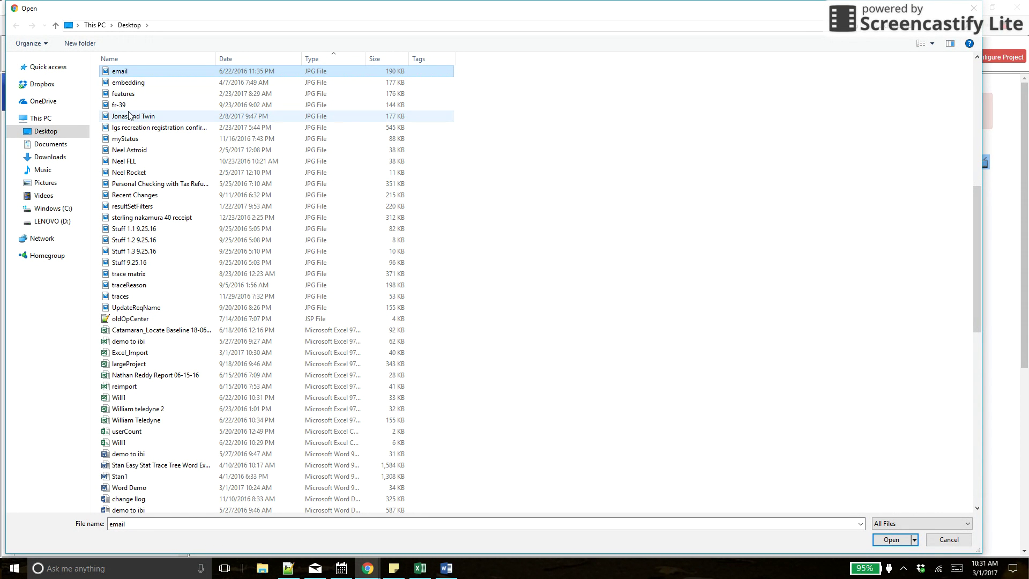
key("e")
key("x")
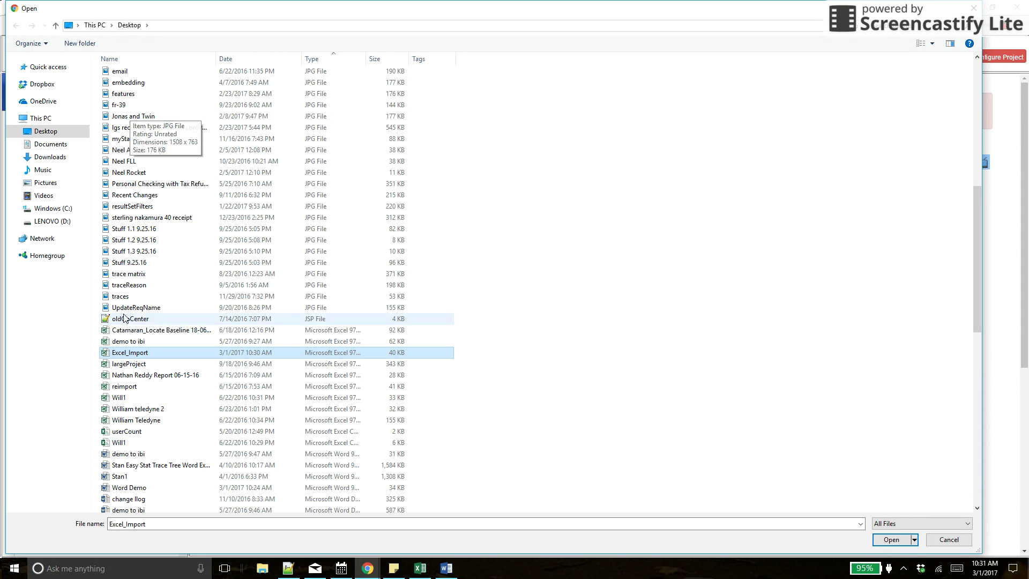
double_click(128, 354)
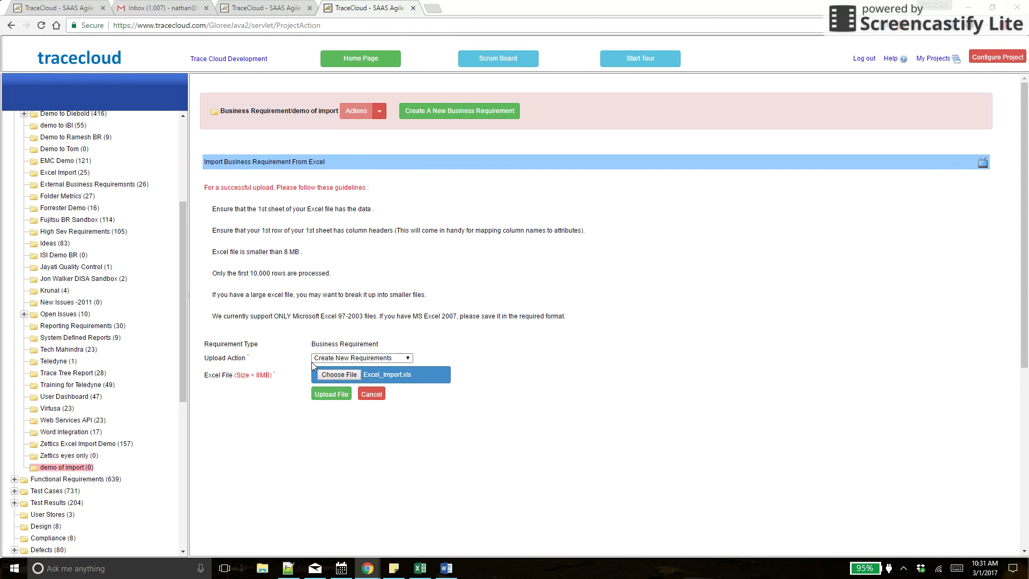
left_click(331, 395)
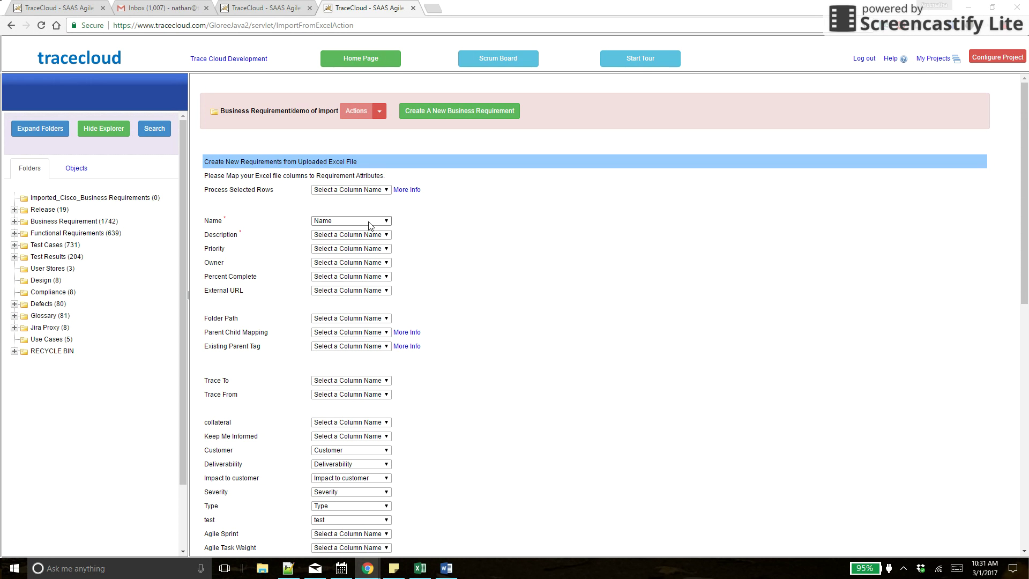
Compare the workbook's column headers in Excel with the attribute mapping form in Chrome, starting with the Name attribute
key("alt+Tab")
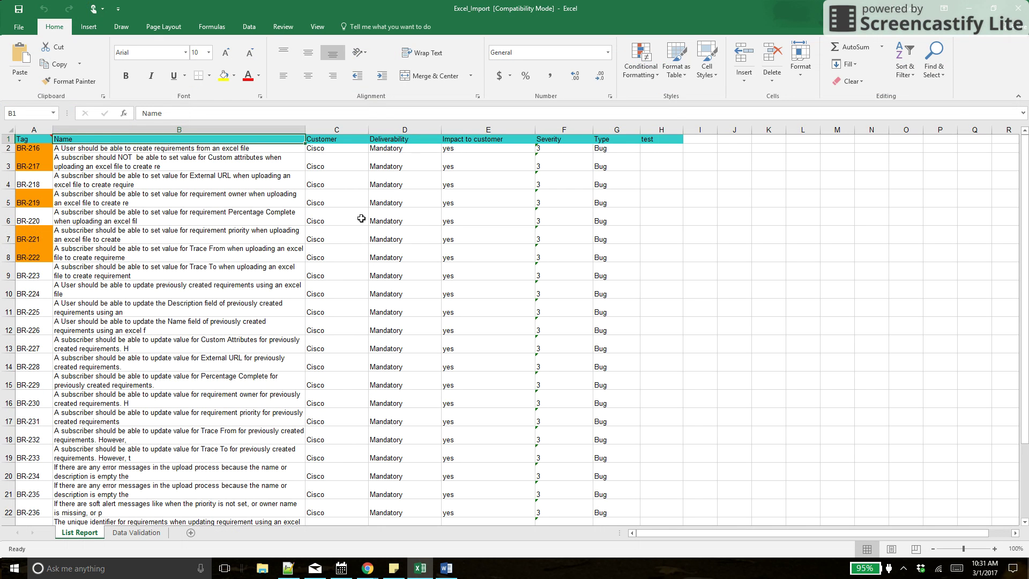
key("alt+Tab")
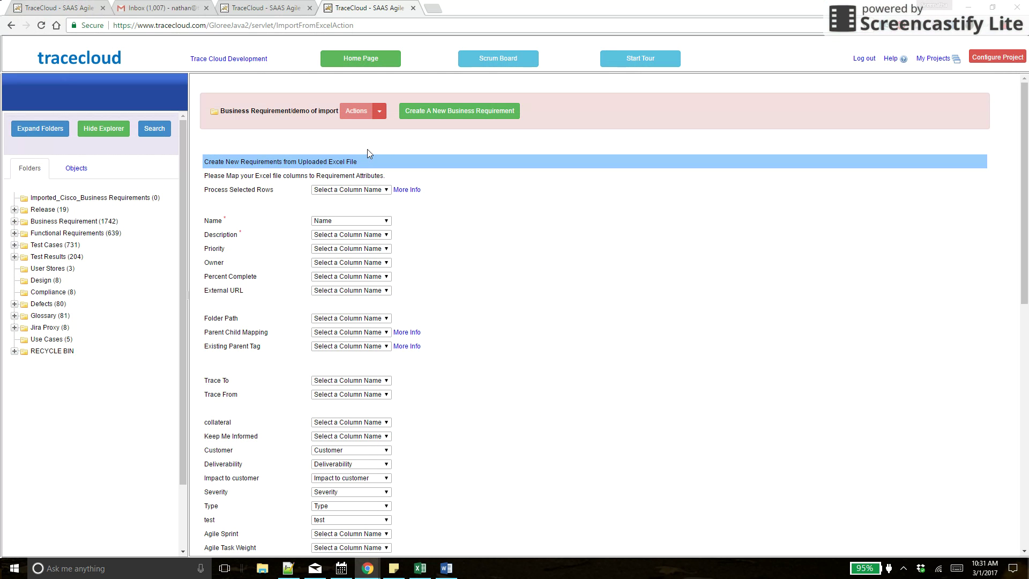
double_click(212, 220)
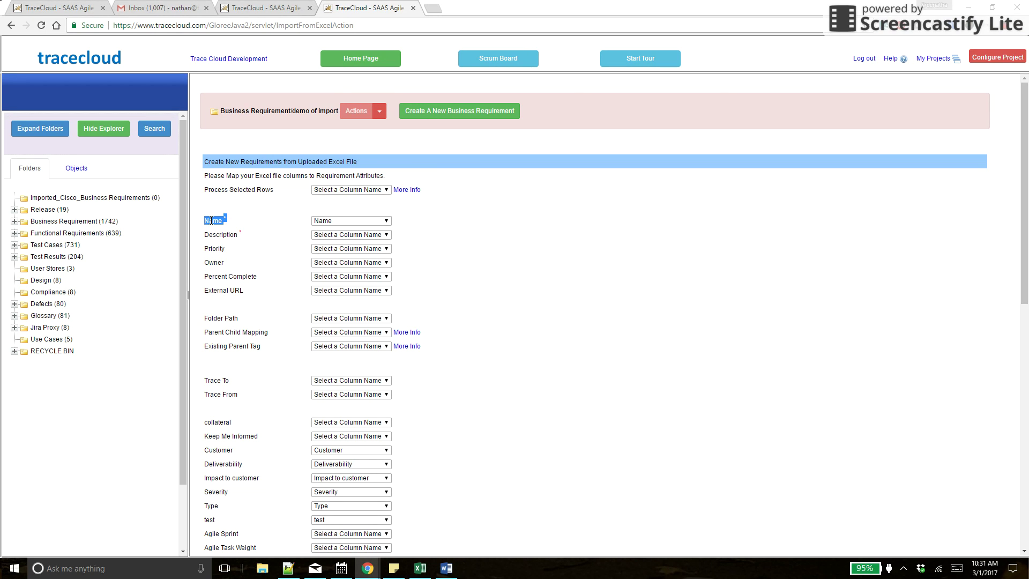
Map both the Name and Description attributes to the workbook's Name column, checking the available headers in Excel
left_click(328, 223)
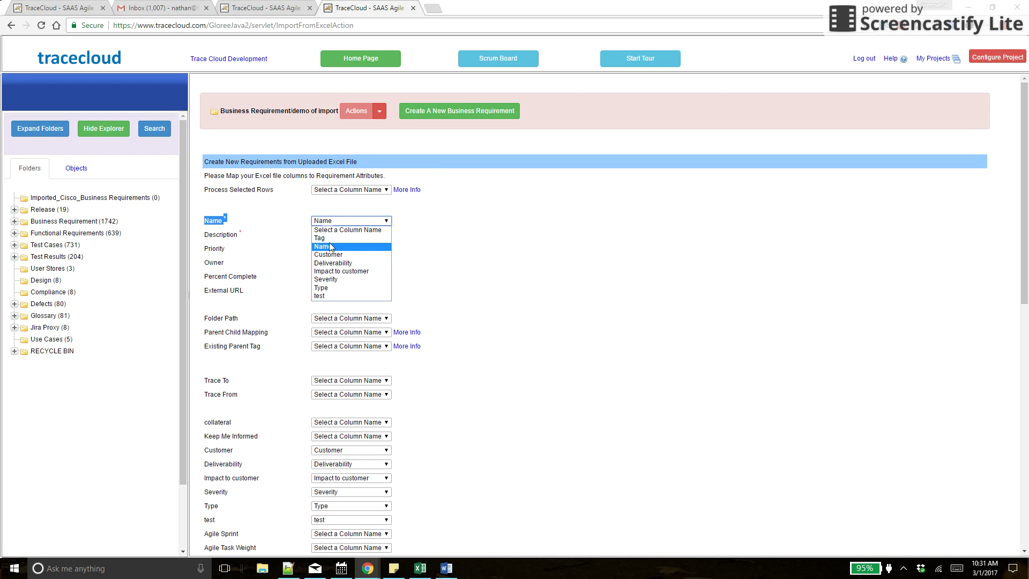
left_click(330, 248)
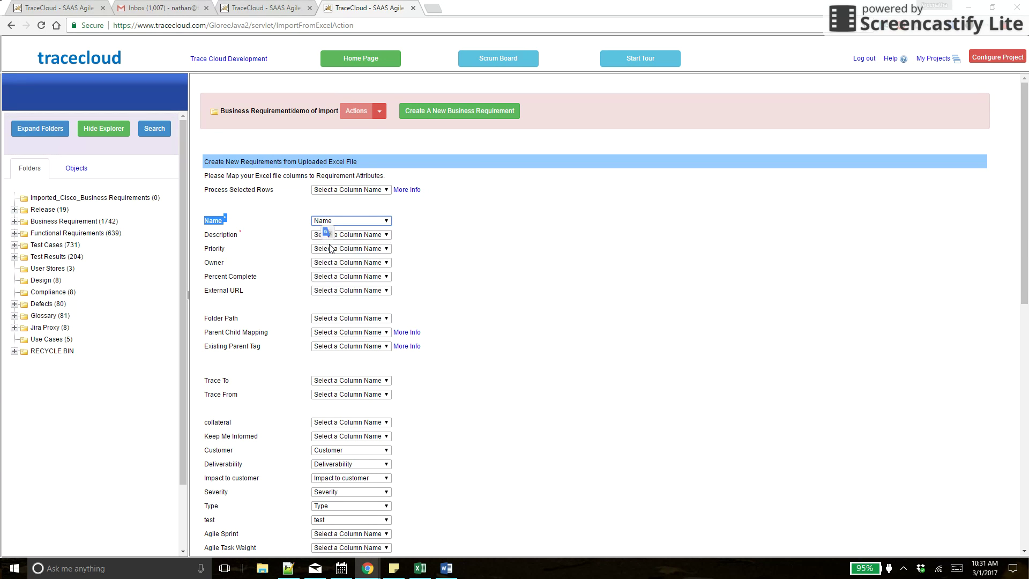
left_click(226, 235)
double_click(226, 234)
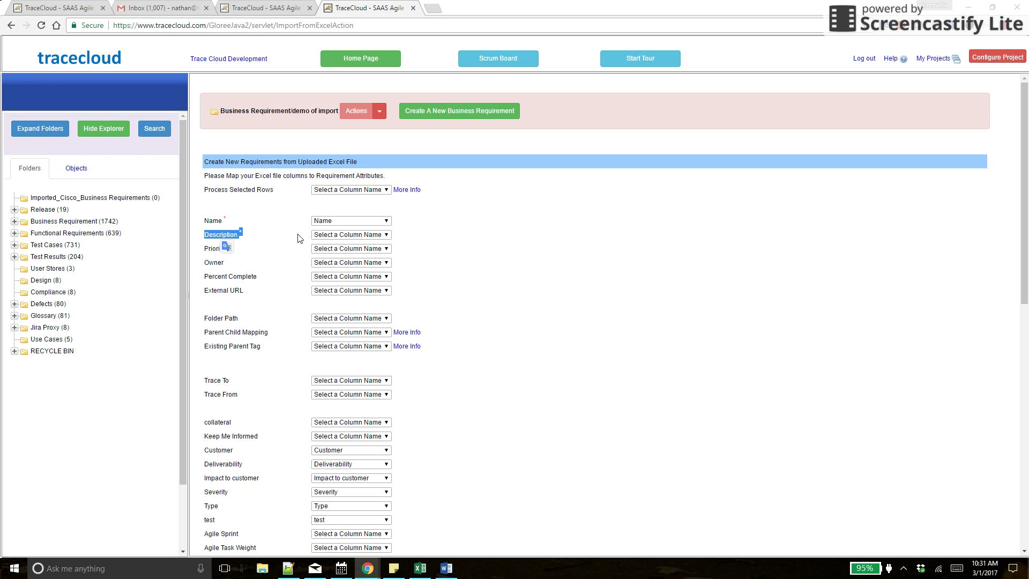
left_click(323, 236)
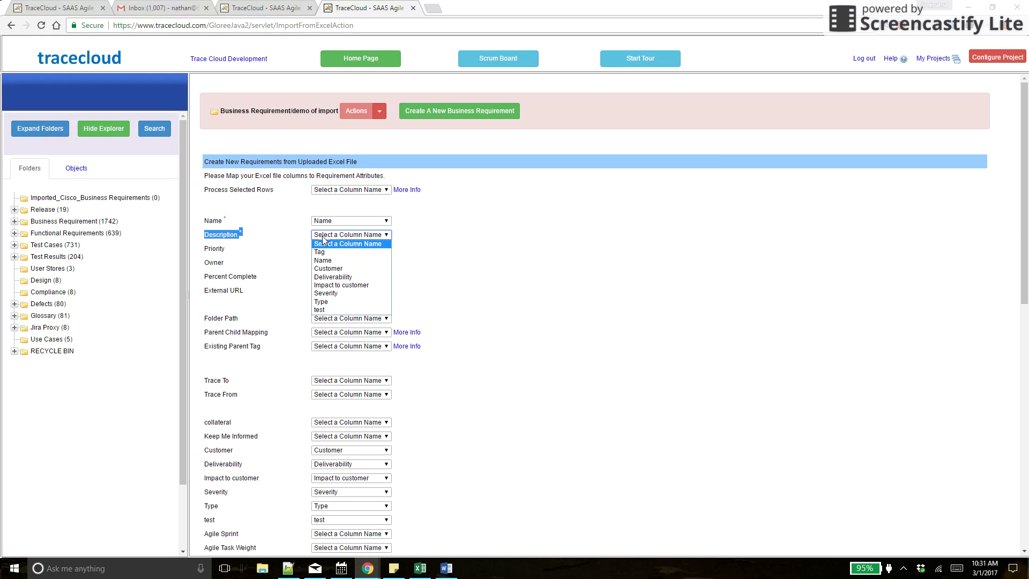
key("alt+Tab")
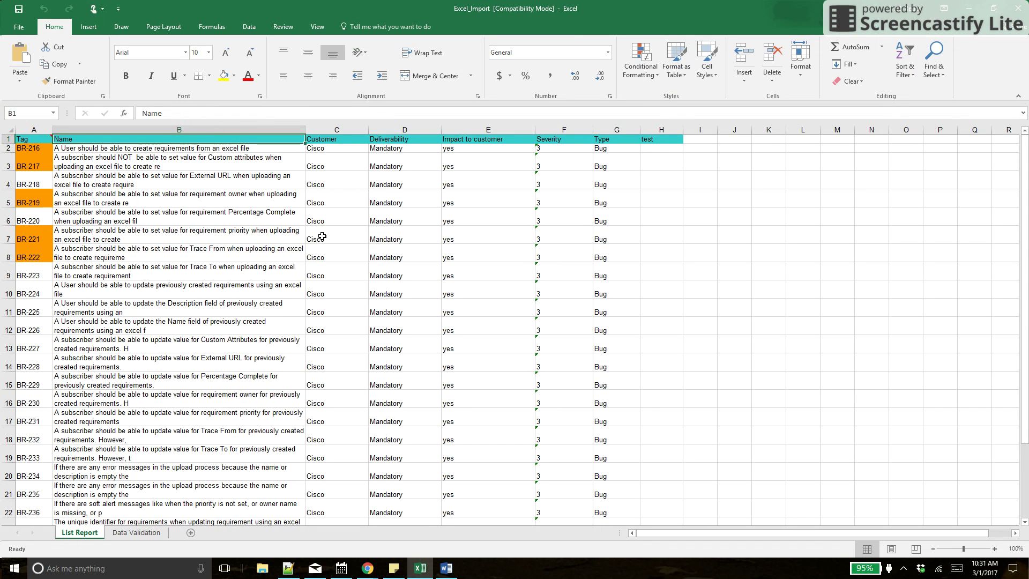
key("alt+Tab")
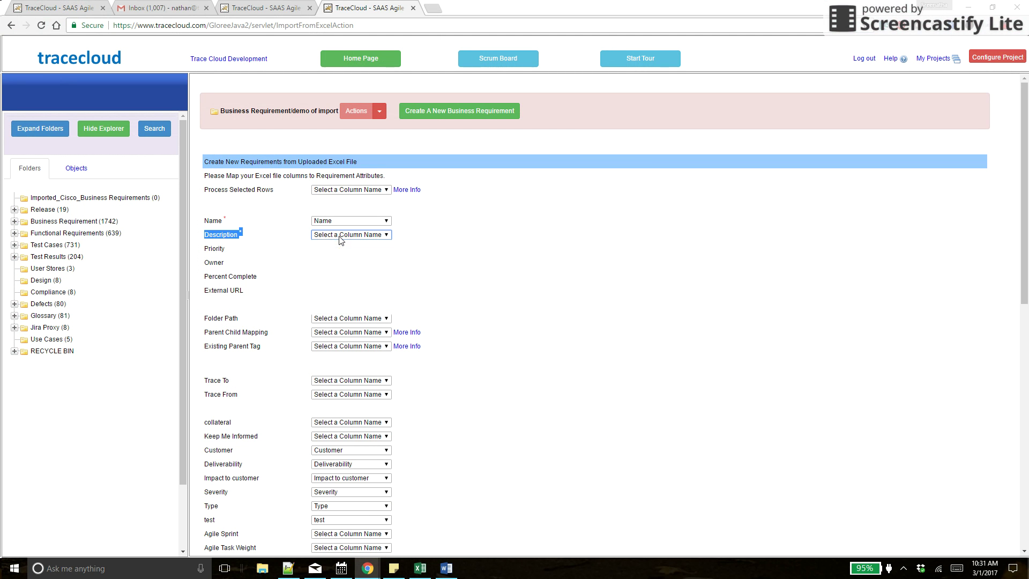
left_click(339, 235)
left_click(329, 265)
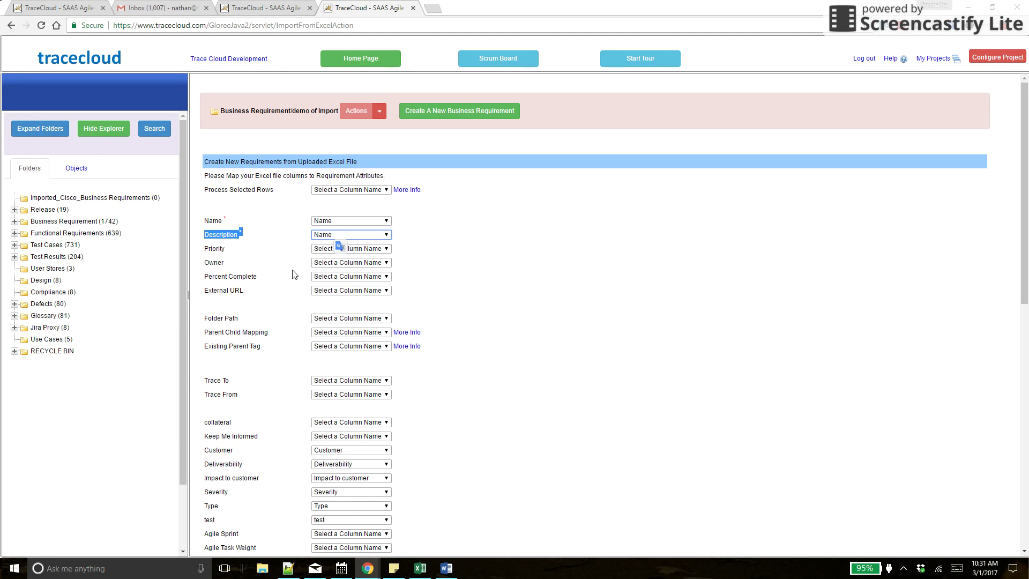
left_click(237, 261)
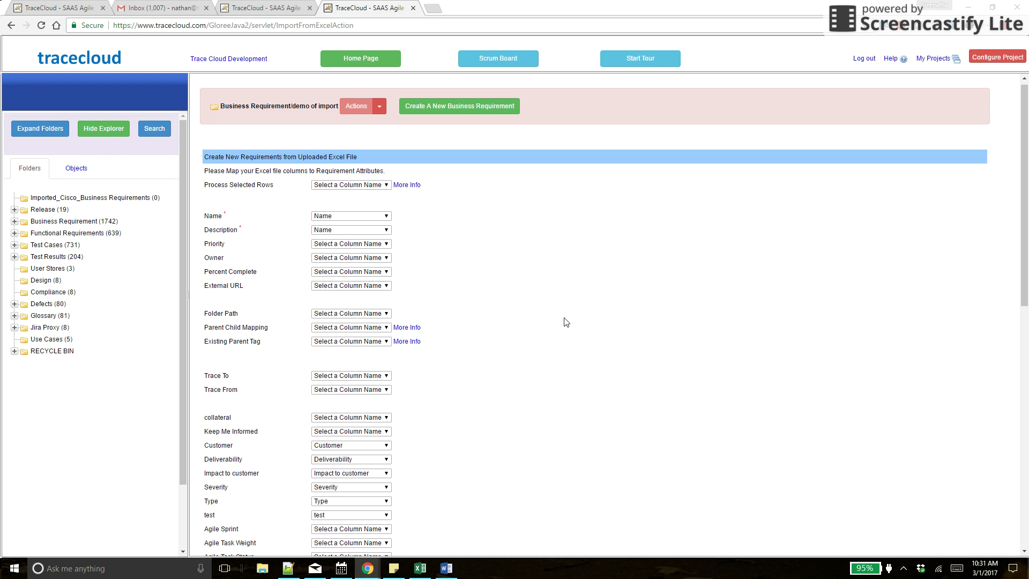
Compare the Customer and Deliverability attribute mappings in Chrome with the matching column headers in the Excel workbook
scroll(566, 321, "down", 3)
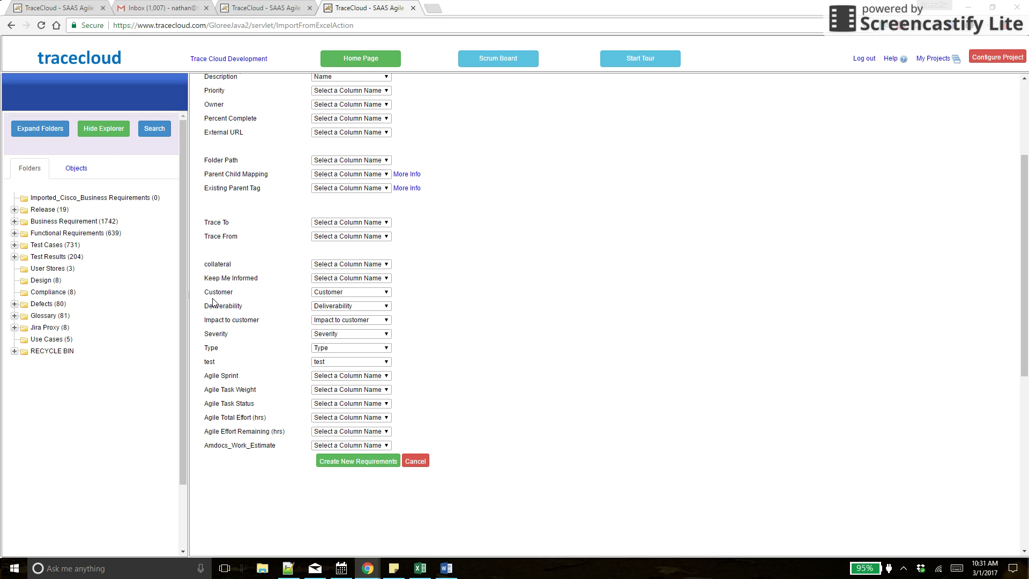
left_click(343, 293)
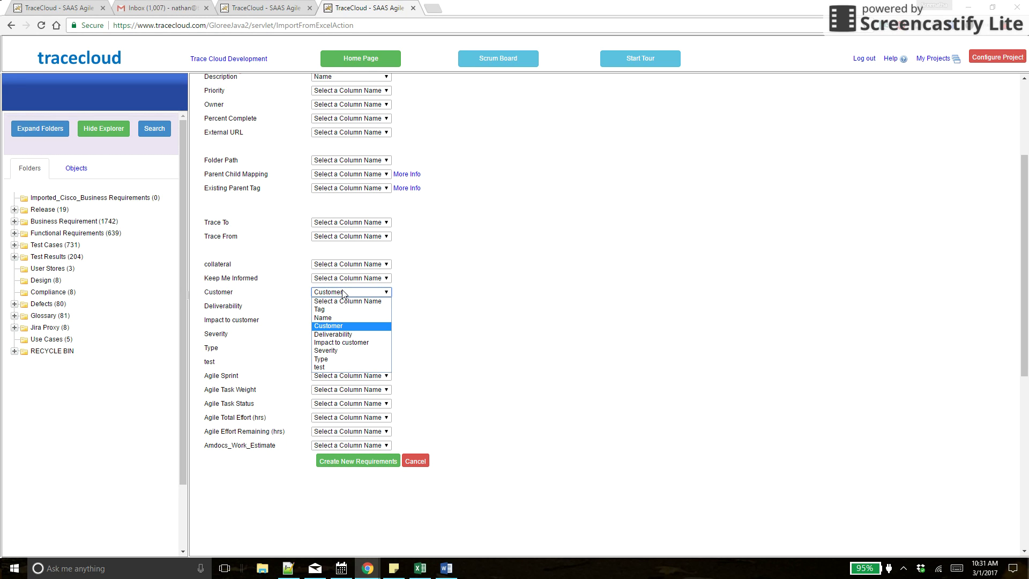
left_click(450, 303)
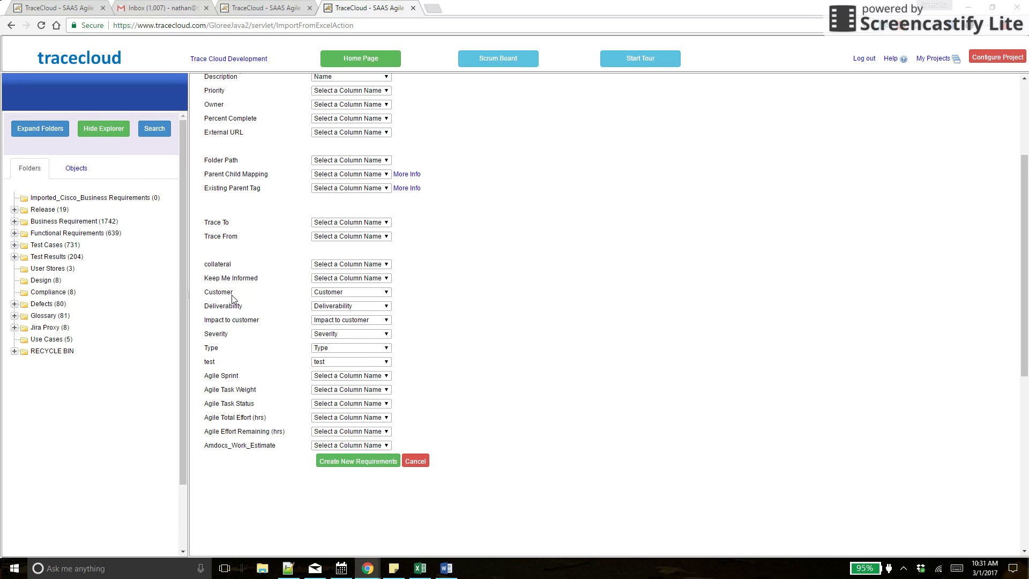
key("alt+Tab")
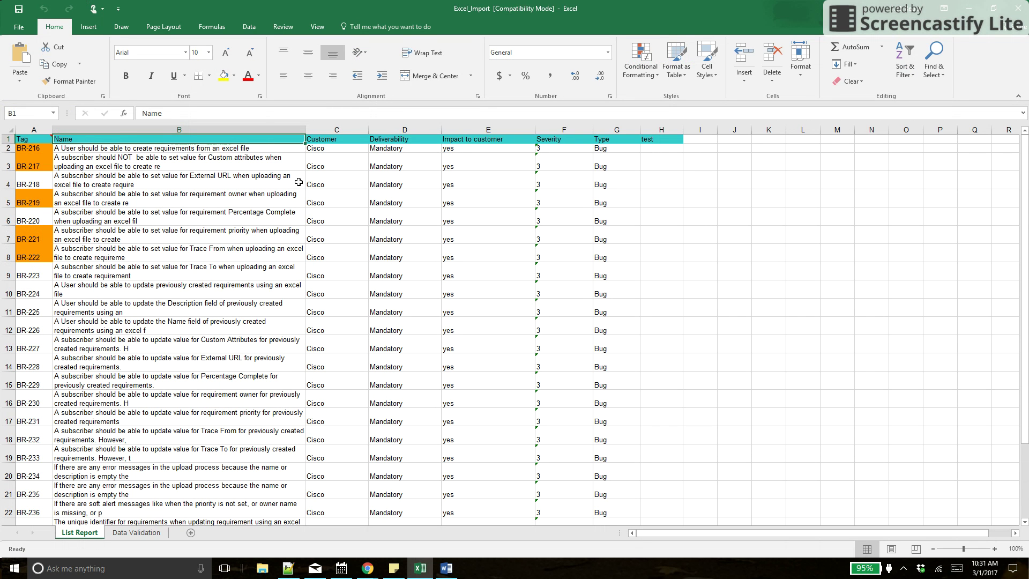
key("alt+Tab")
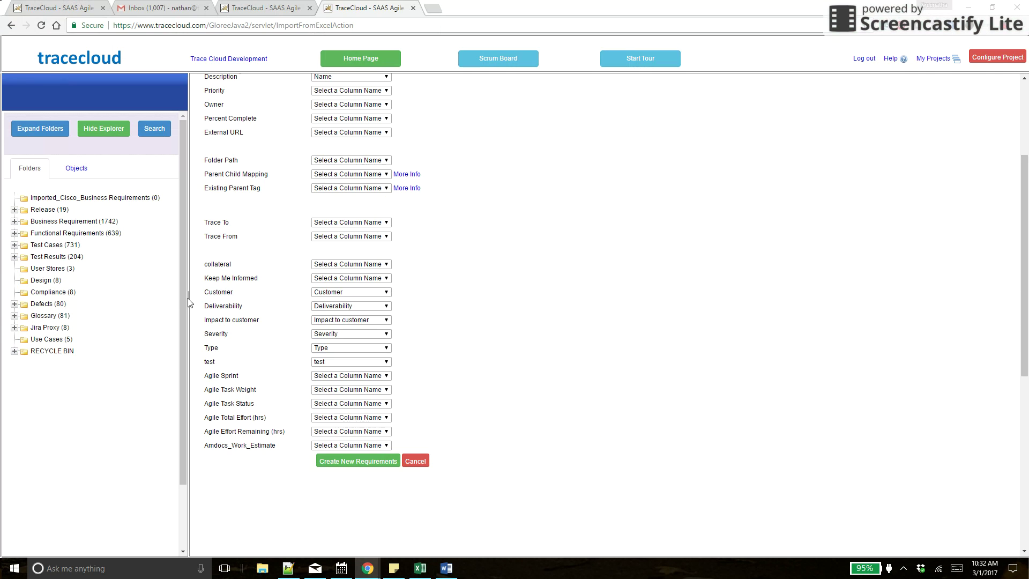
double_click(221, 306)
key("alt+Tab")
left_click(374, 288)
key("alt+Tab")
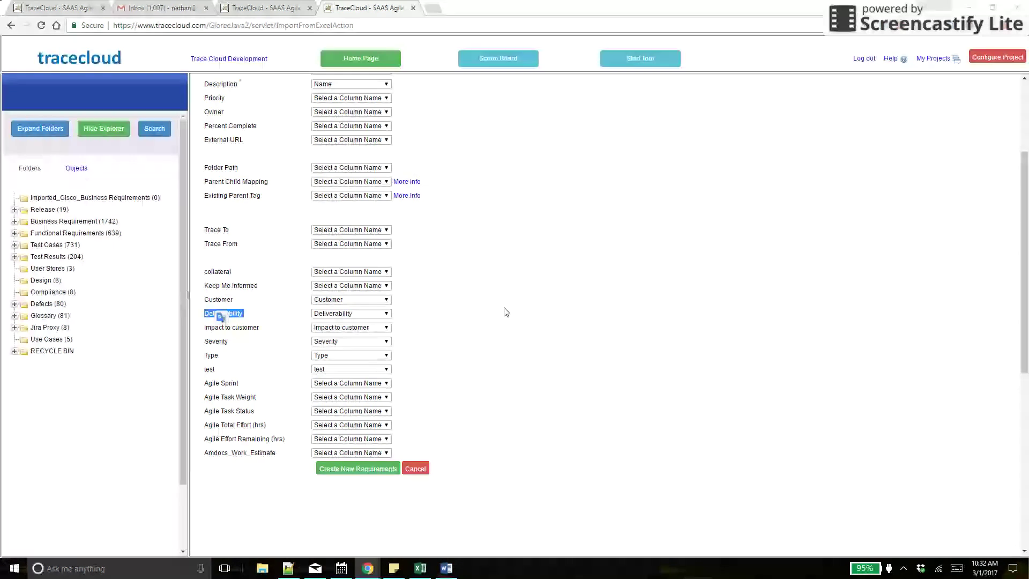
Review the attribute mappings and create the new requirements from the uploaded Excel file
scroll(506, 311, "up", 2)
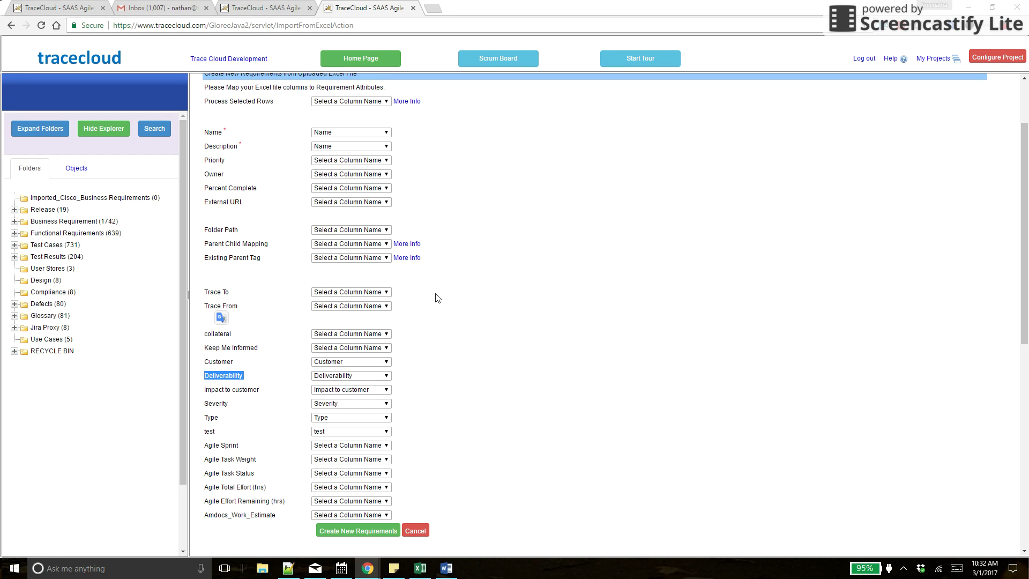
scroll(437, 298, "down", 1)
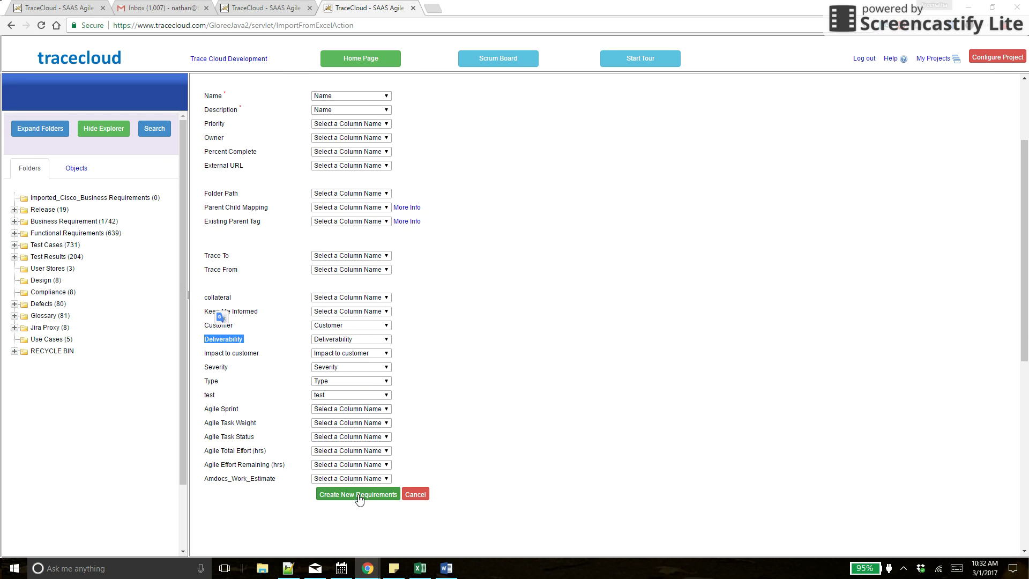
left_click(358, 494)
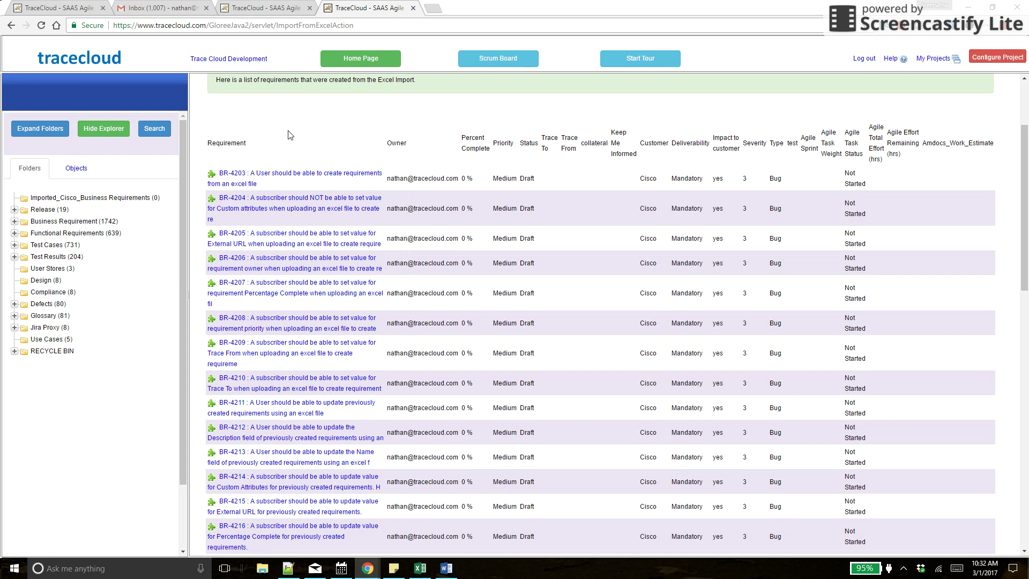
scroll(298, 134, "up", 2)
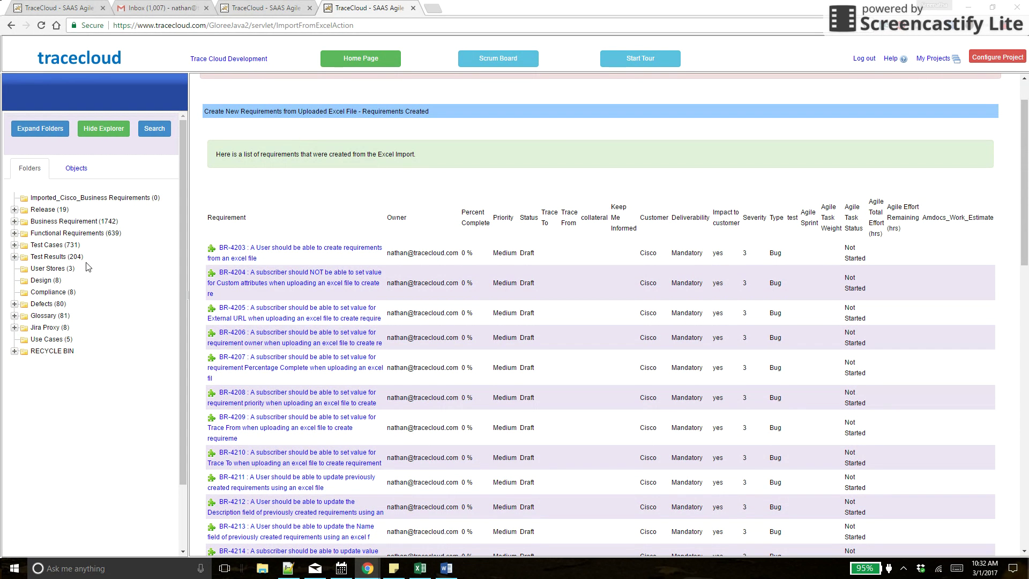
Open the demo of import folder under Business Requirement and list all its requirements through the total in its folder metrics
left_click(23, 221)
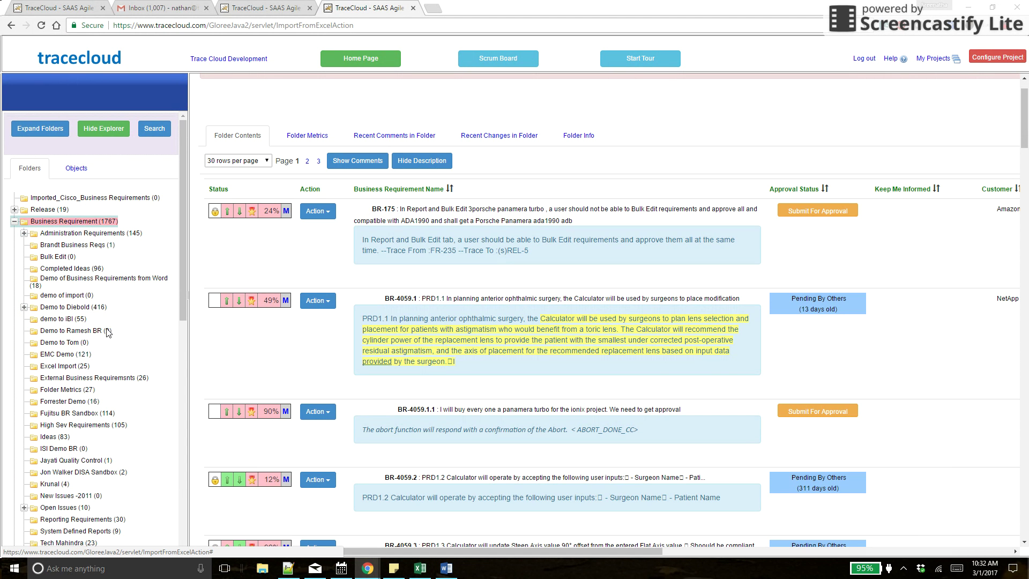
left_click(78, 296)
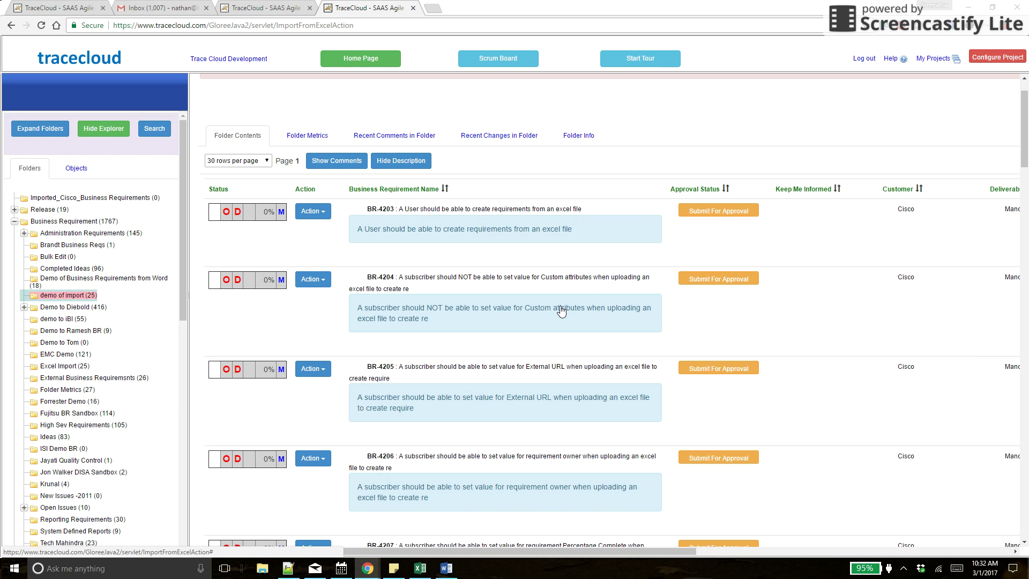
left_click(301, 136)
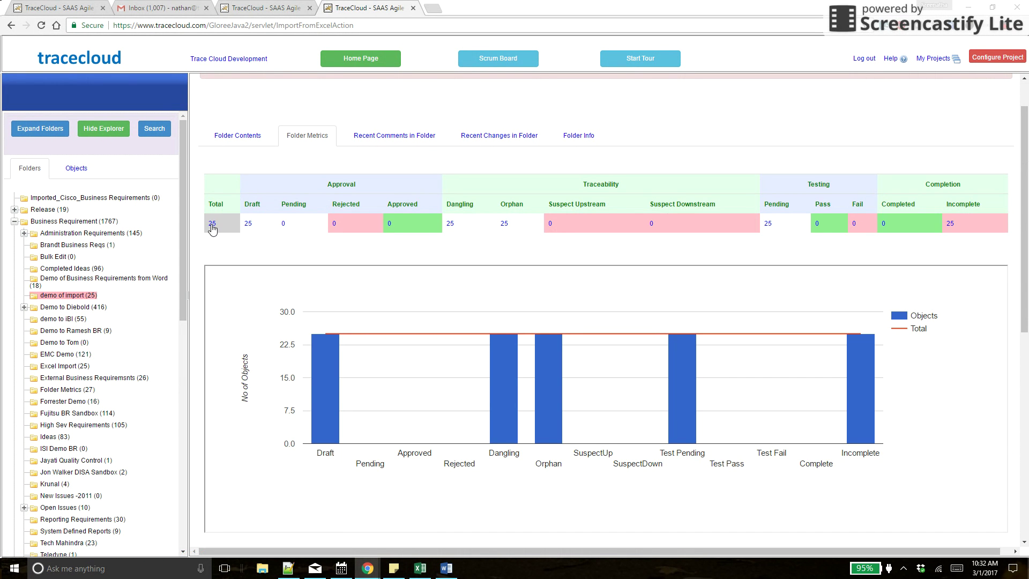
left_click(212, 225)
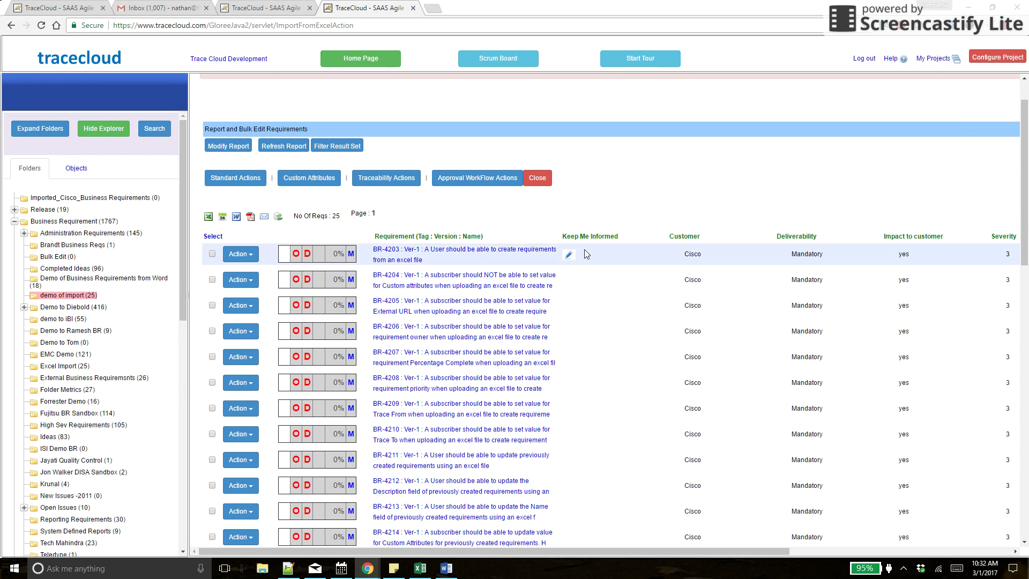
Export the requirements report to Excel and open the downloaded workbook for editing
left_click(208, 217)
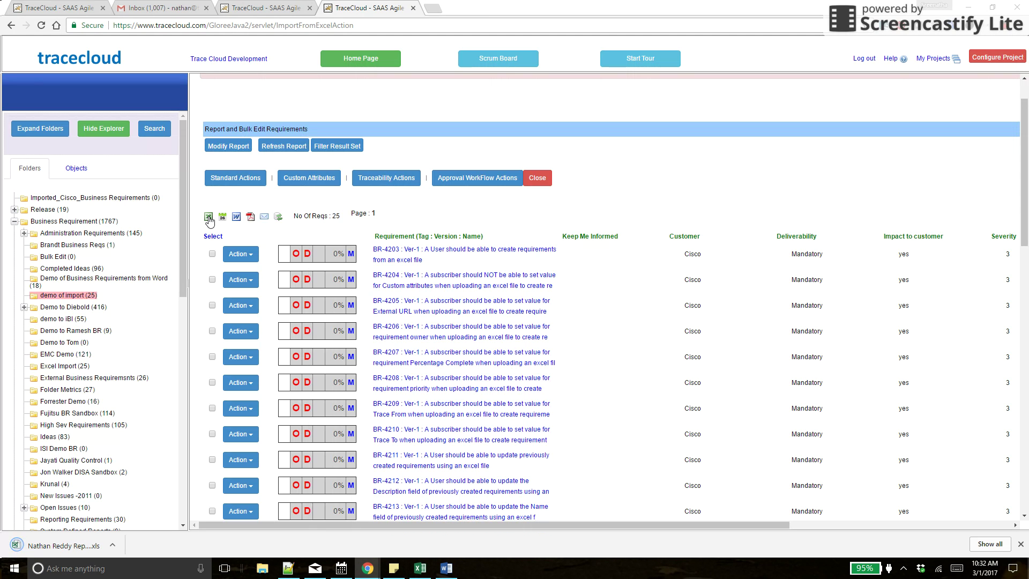
left_click(47, 542)
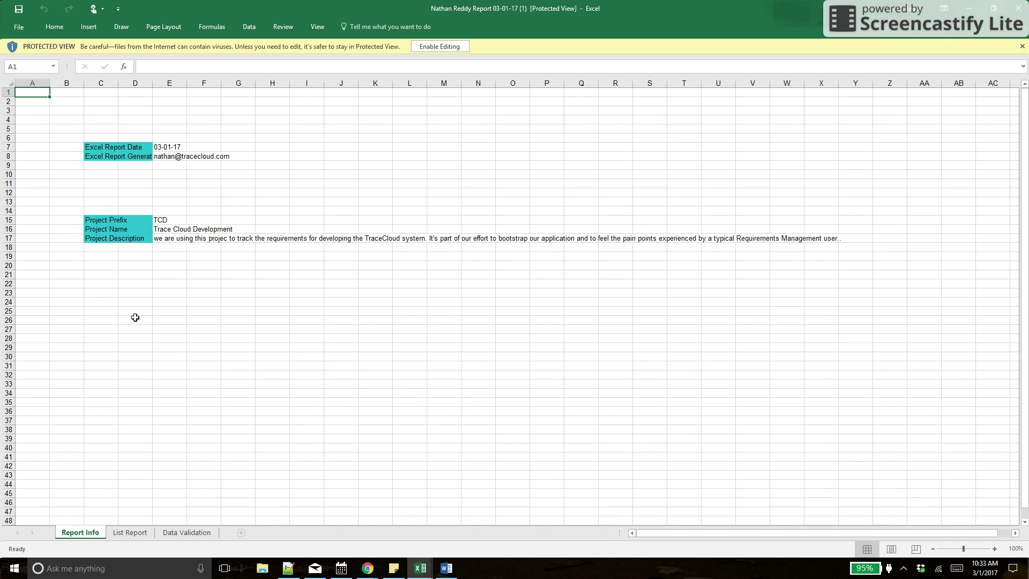
left_click(443, 45)
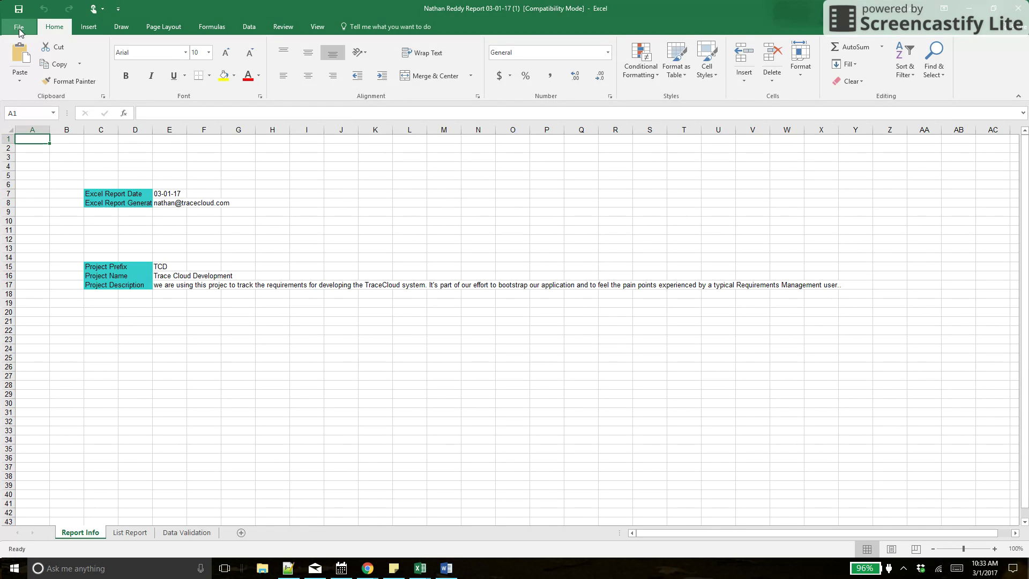
Save the exported report to the Desktop as an Excel 97-2003 workbook named "Updaing Existing"
left_click(19, 28)
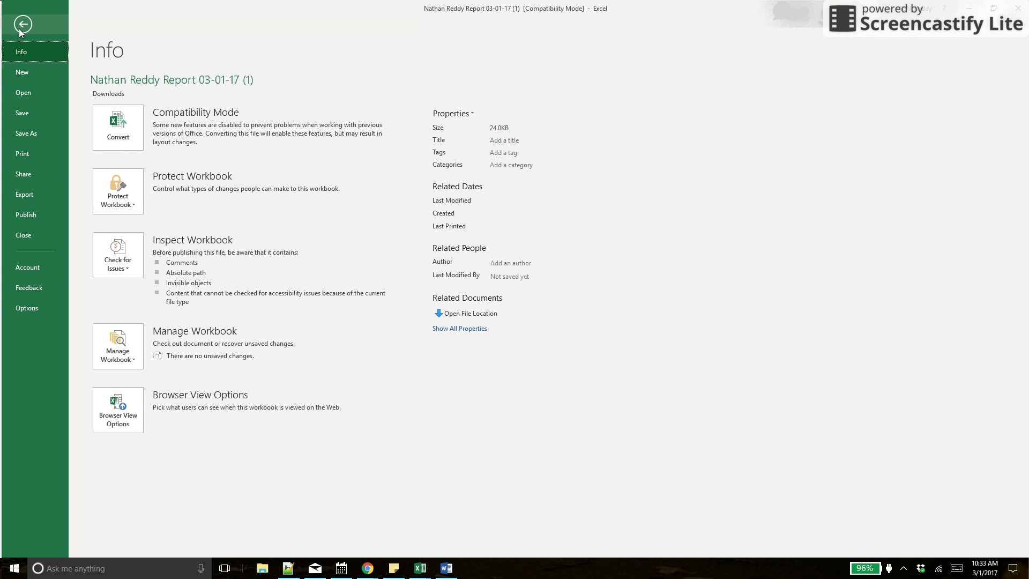
left_click(26, 129)
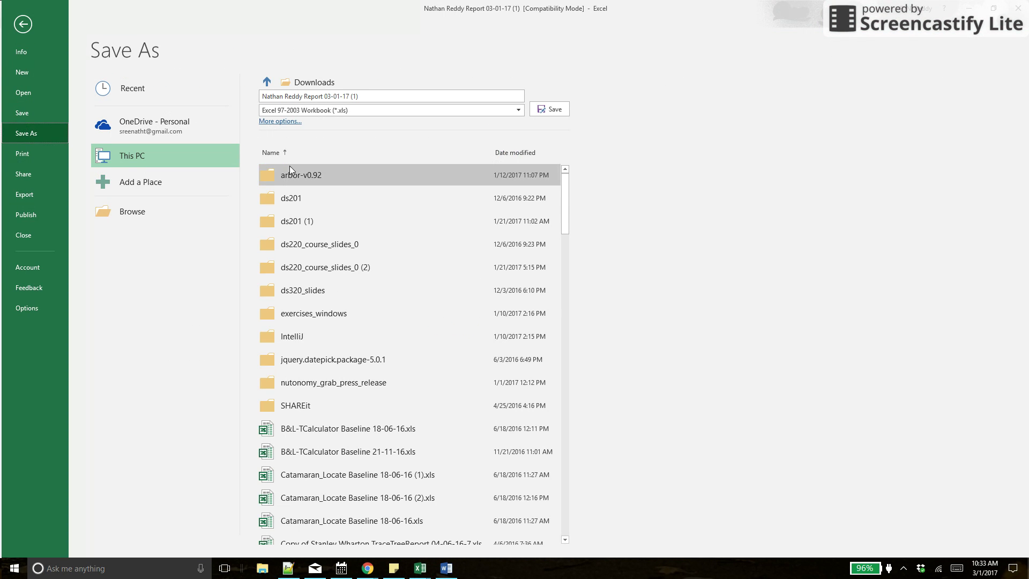
left_click(354, 109)
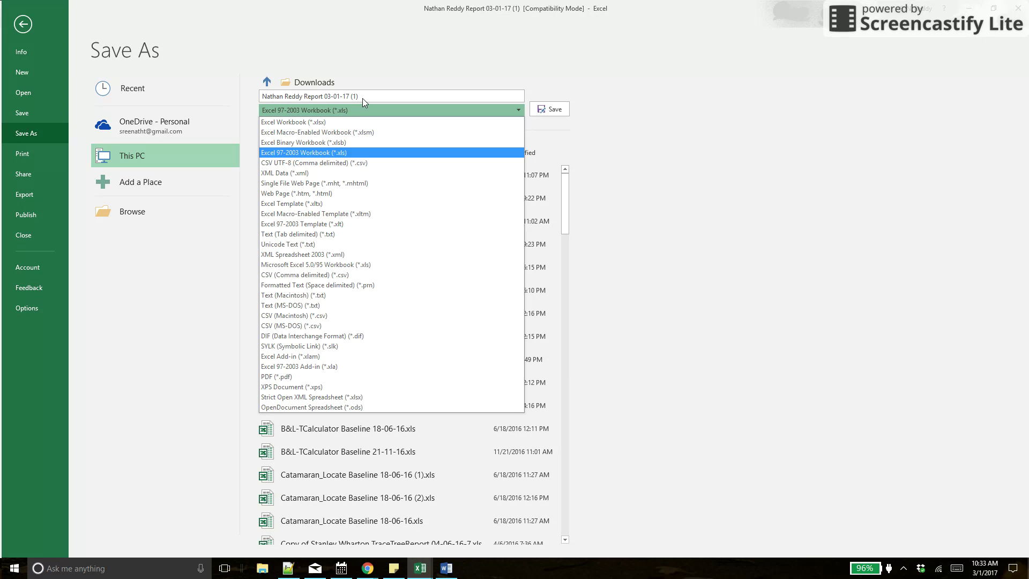
left_click(363, 97)
type("Updating existing objects")
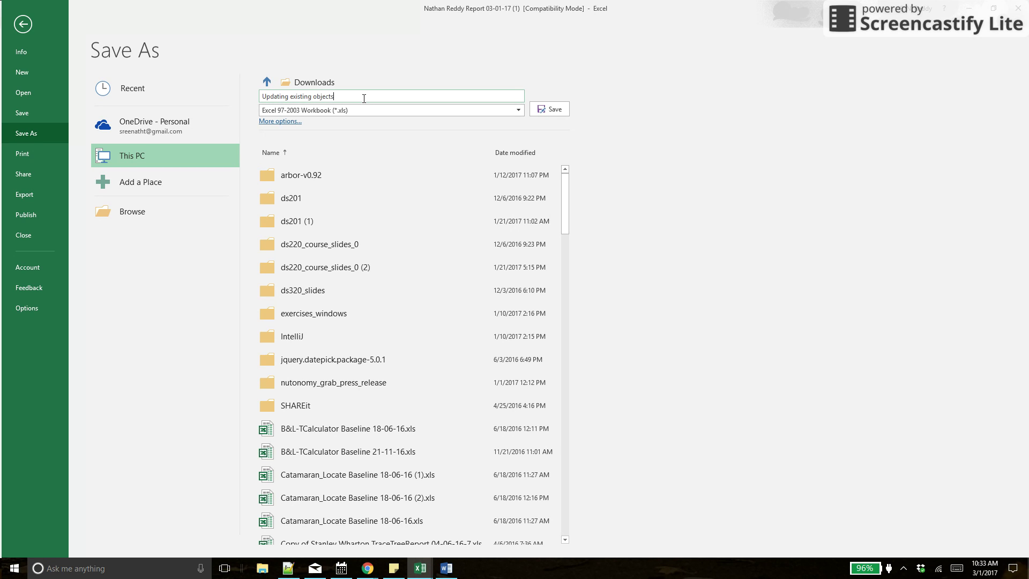
left_click(129, 212)
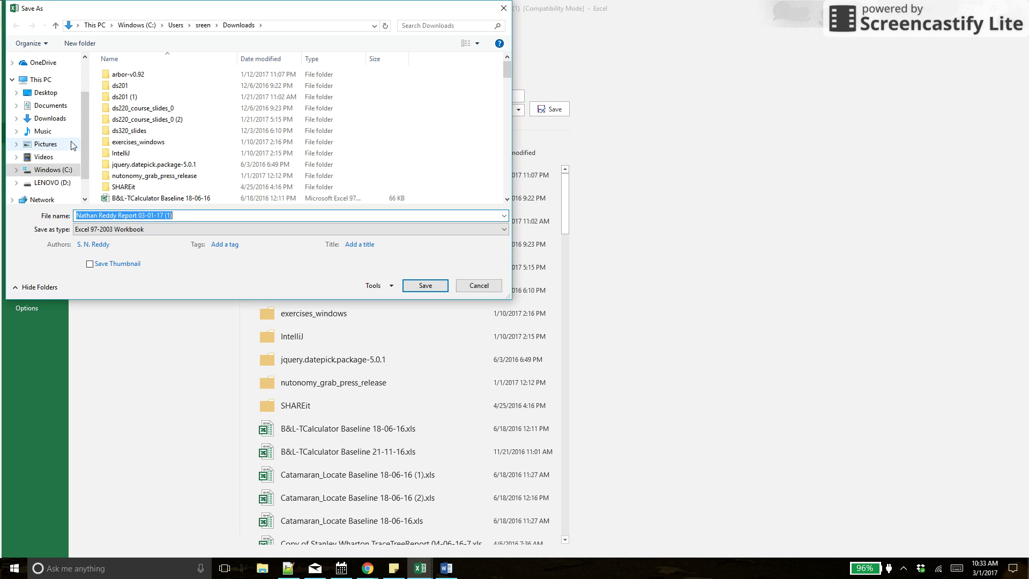
left_click(46, 94)
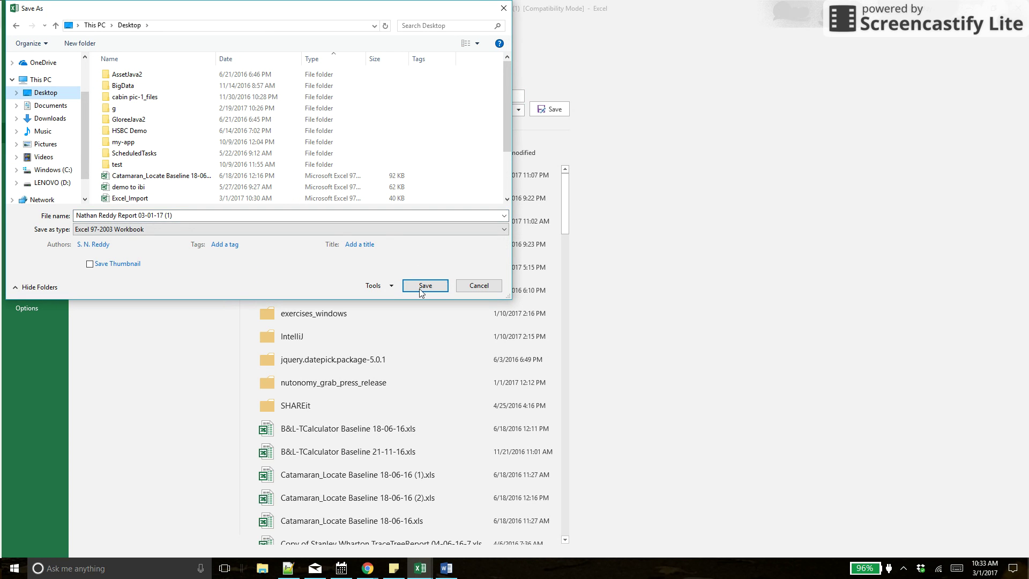
left_click(322, 221)
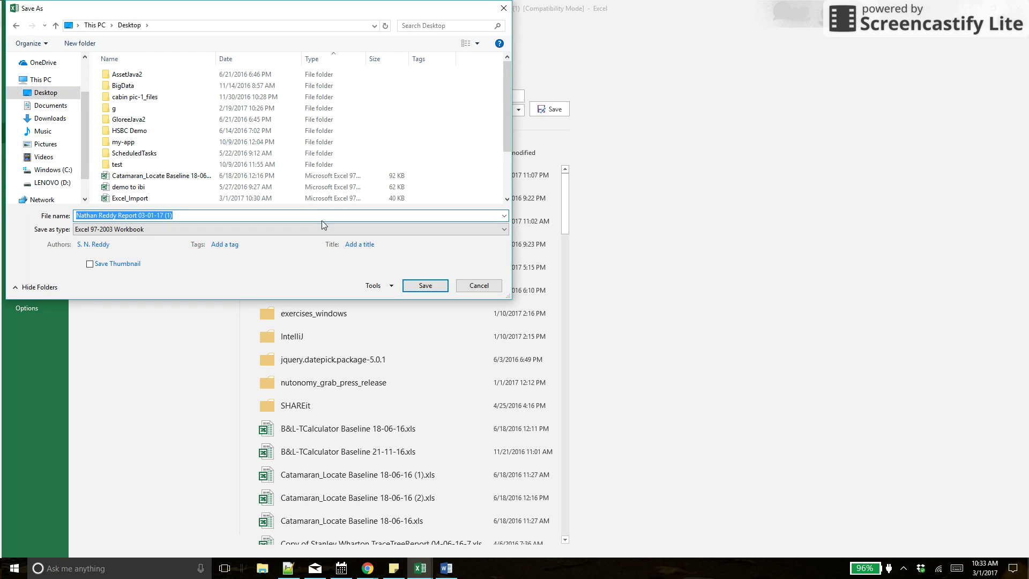
type("Updaing Existing")
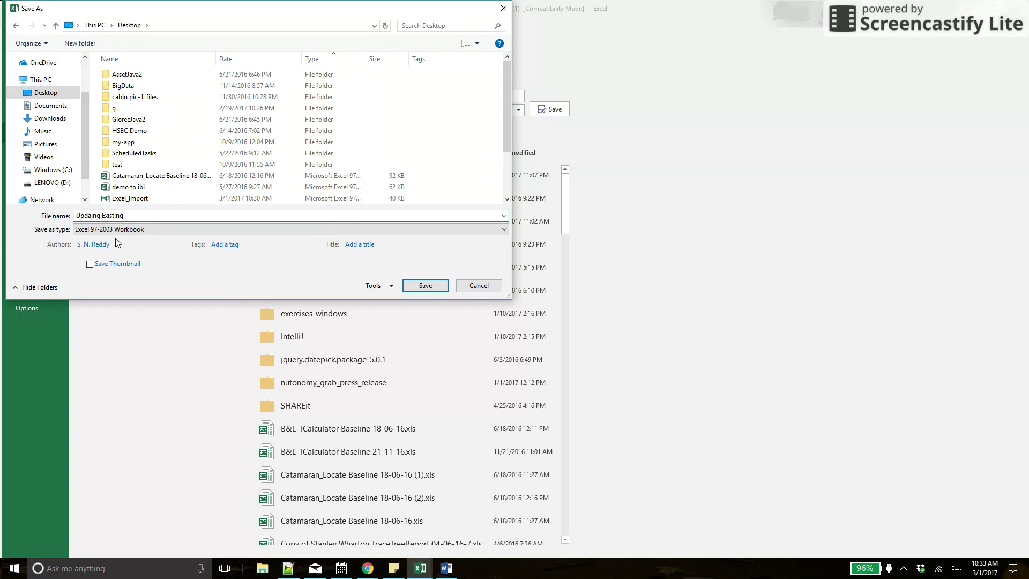
left_click(414, 288)
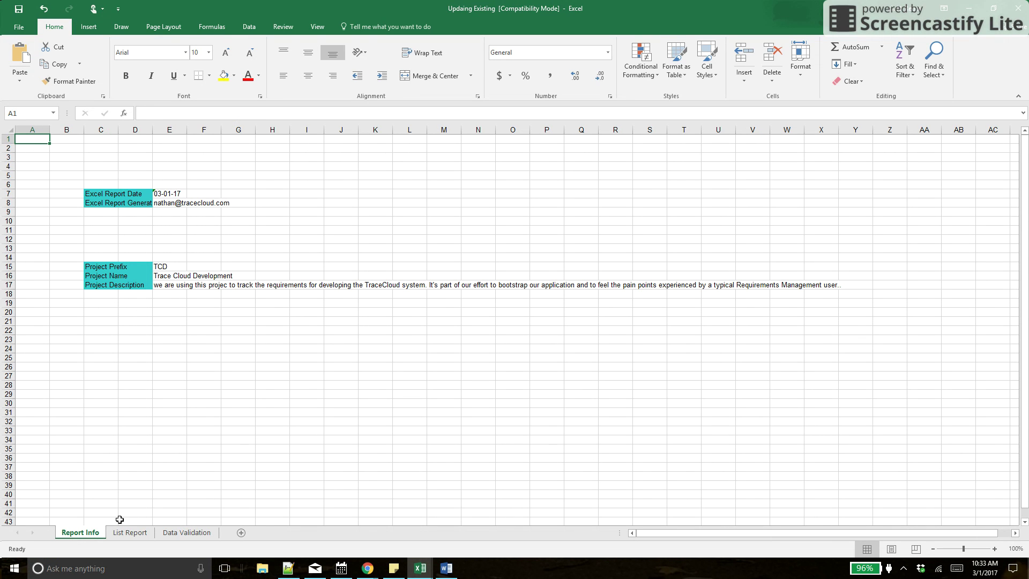
Look over the List Report sheet and permanently delete the Report Info sheet from the workbook
left_click(122, 532)
left_click(78, 534)
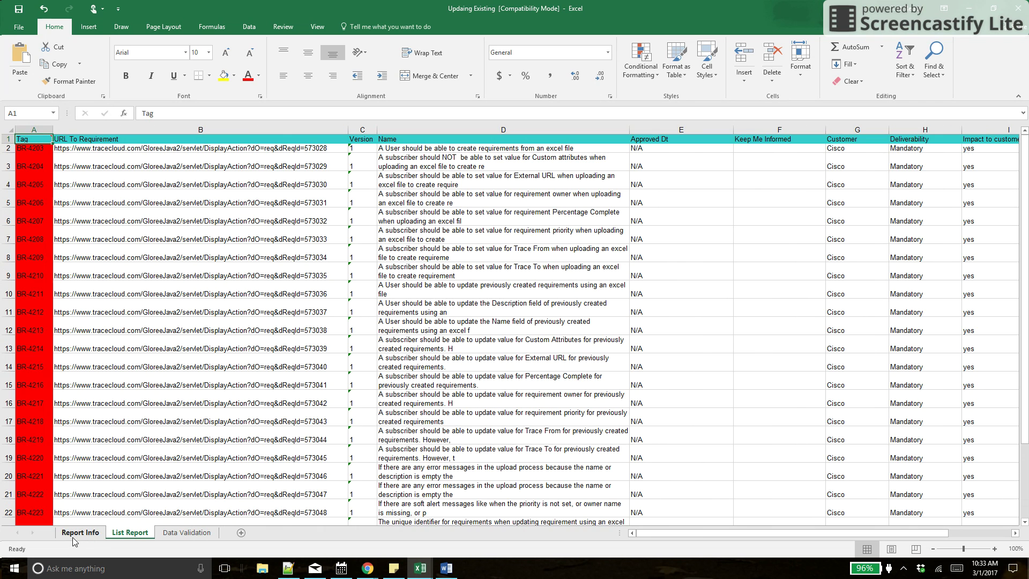
right_click(78, 534)
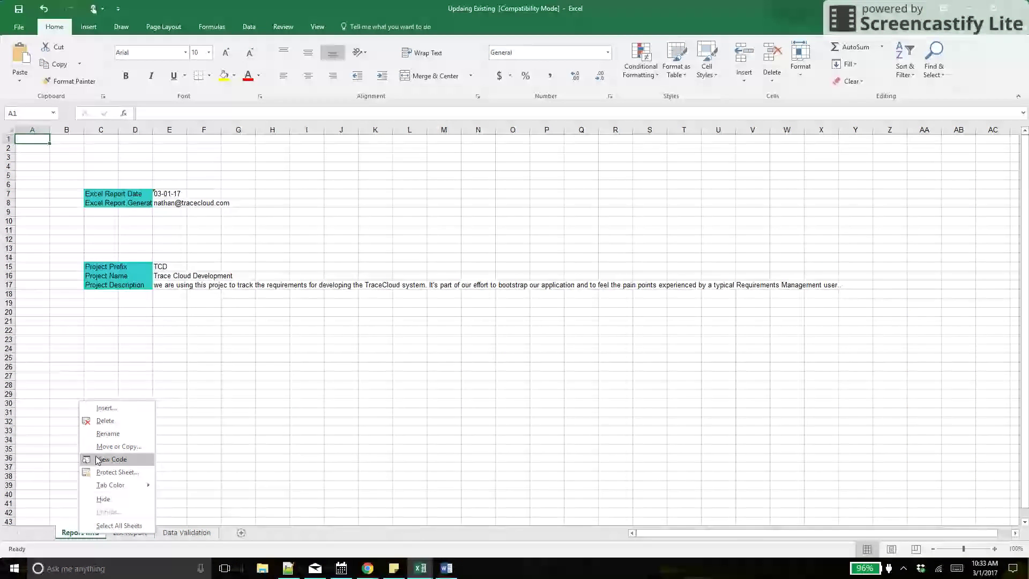
key("Escape")
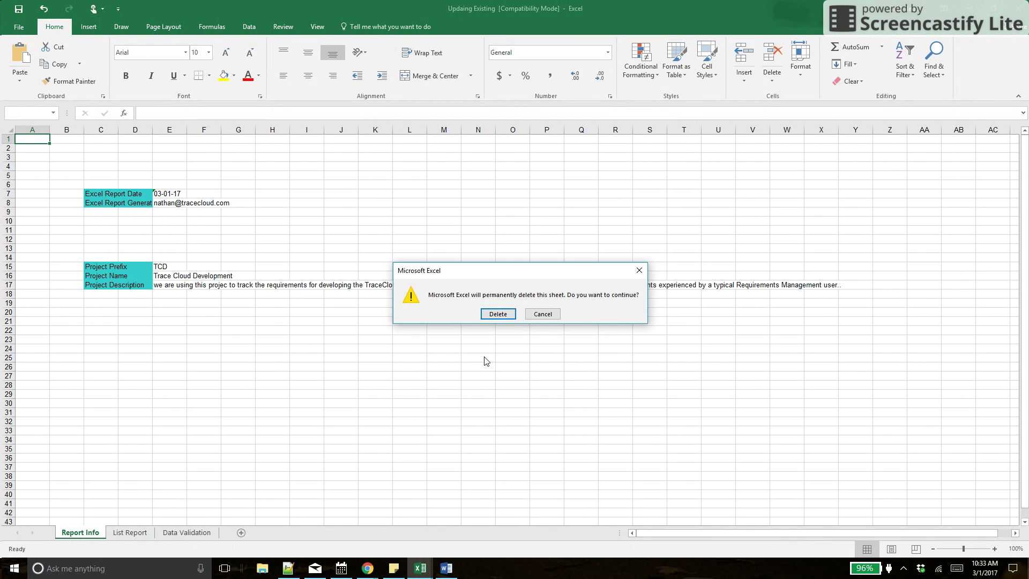
left_click(492, 315)
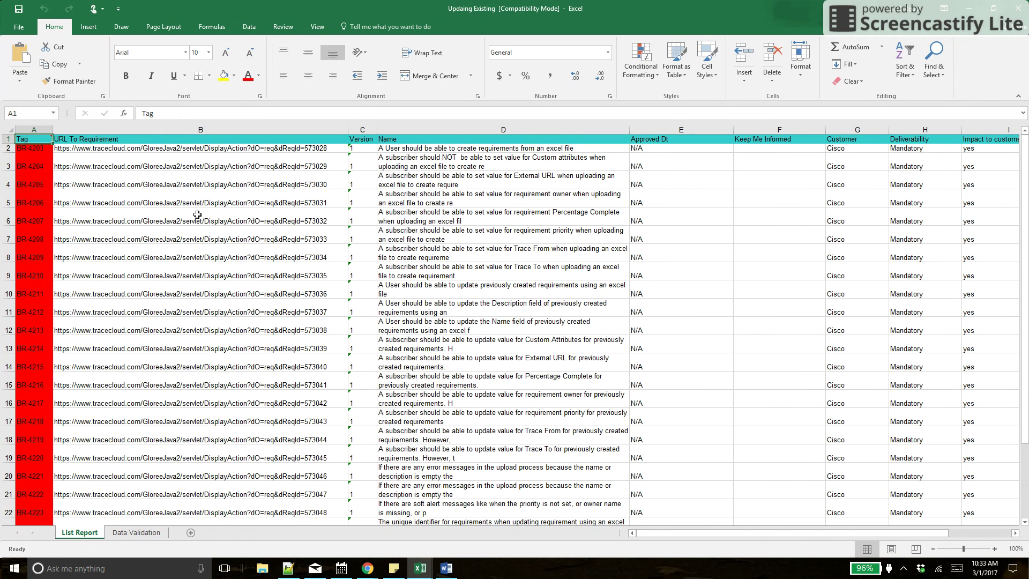
Delete the URL To Requirement column from the List Report sheet
left_click(126, 129)
right_click(145, 184)
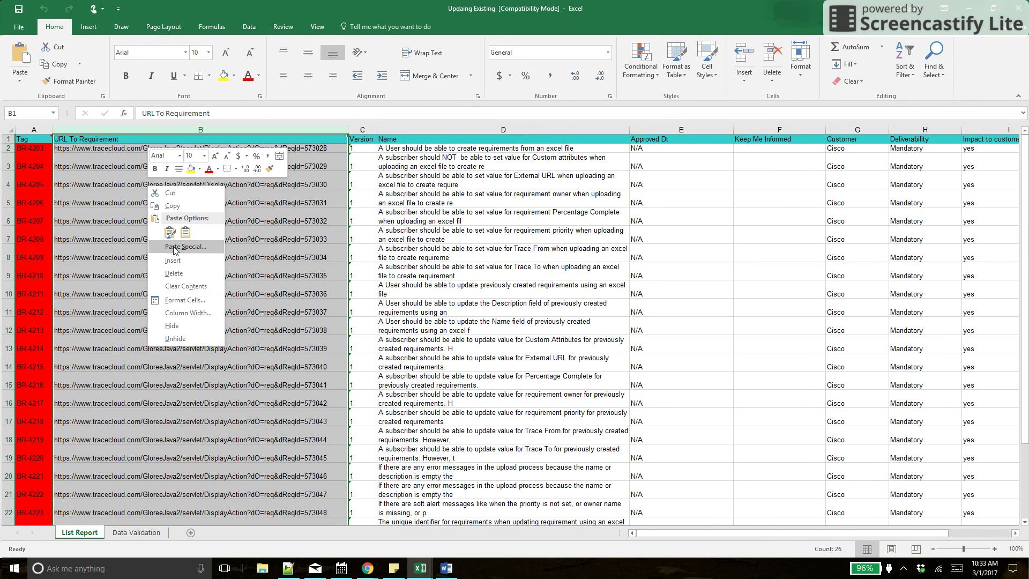
left_click(175, 273)
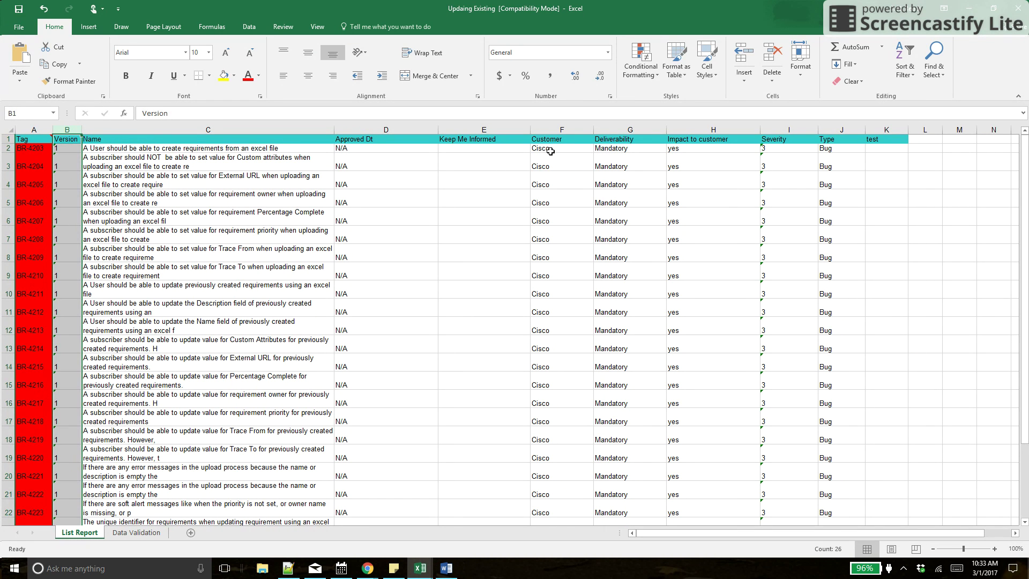
Set the Customer to Intel in cell F2 and fill it down through row 14
left_click(551, 151)
type("I")
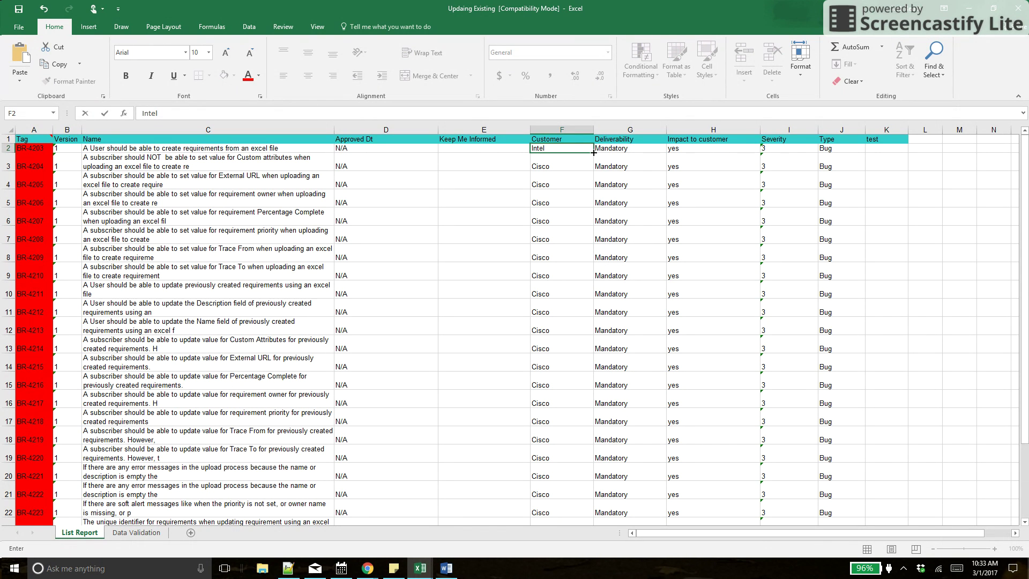
type("ntel")
left_click_drag(593, 154, 572, 378)
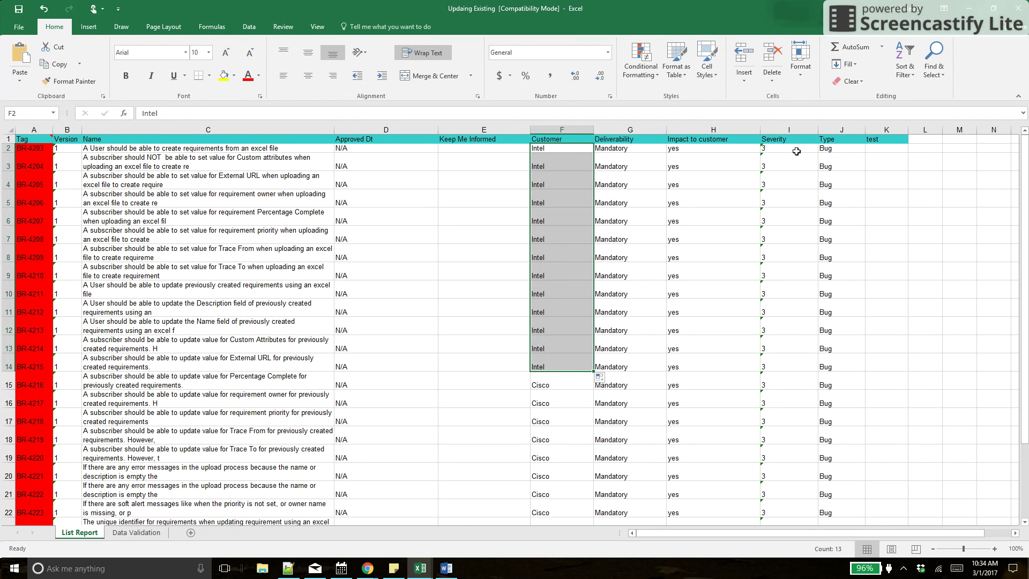
Set the Type to Enhancement in cell J2, fill it down through row 18, and save the workbook
left_click(824, 149)
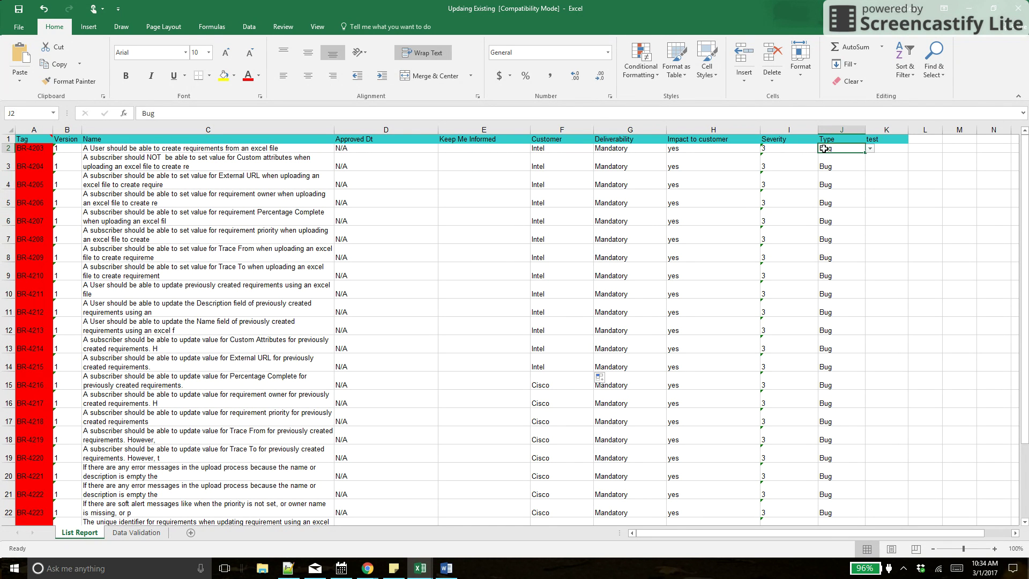
left_click(870, 149)
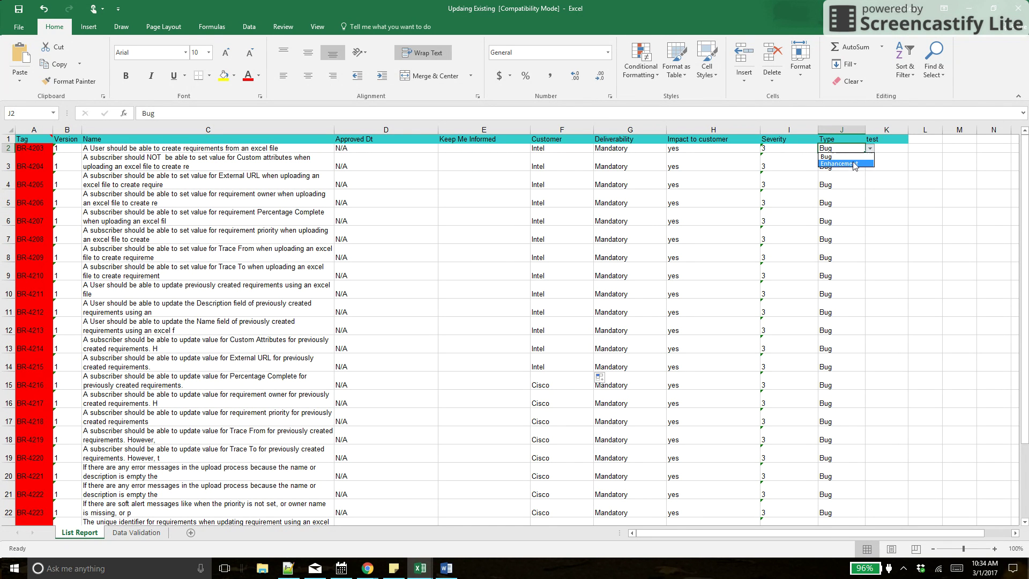
left_click(852, 163)
left_click_drag(865, 153, 864, 442)
left_click(919, 379)
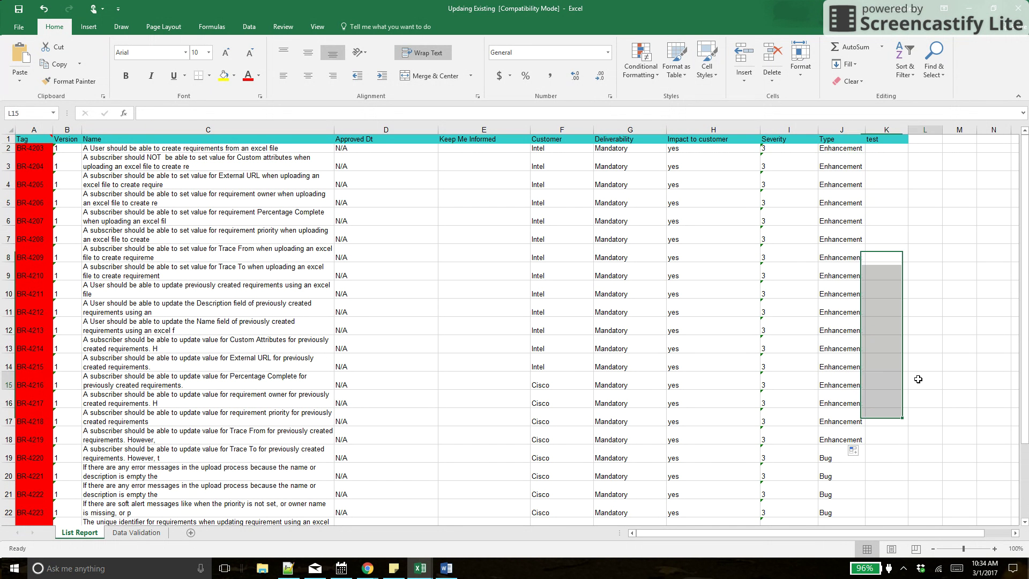
key("alt+f")
key("Escape")
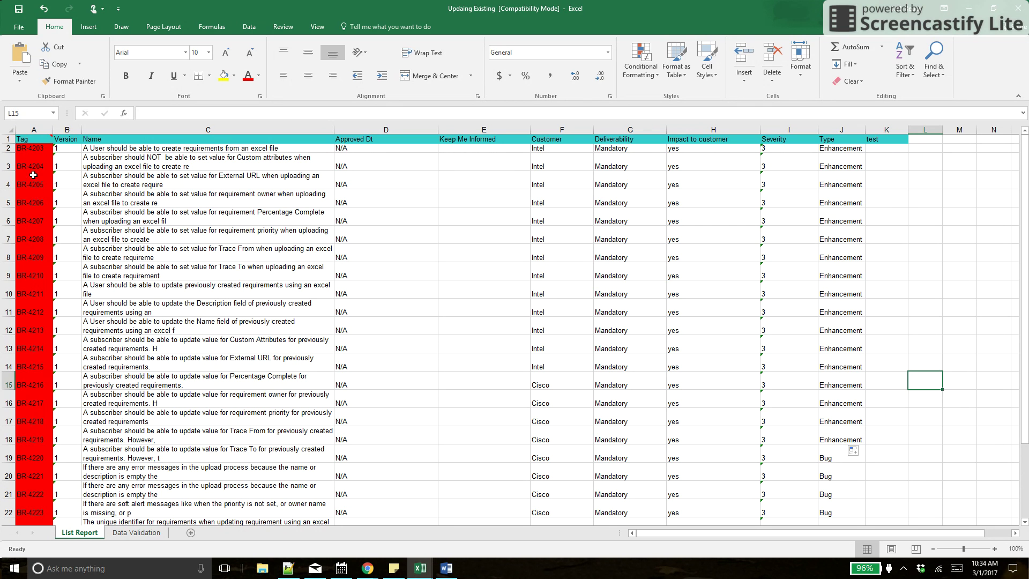
Compare the requirement tags in the workbook's Tag column with those in TraceCloud's demo of import folder in Chrome
left_click(25, 140)
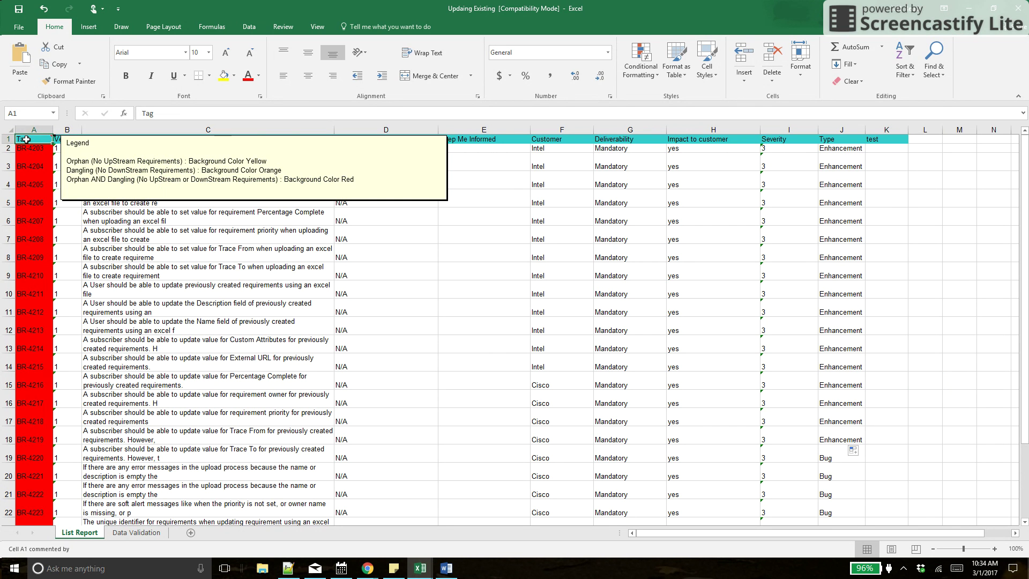
left_click(32, 222)
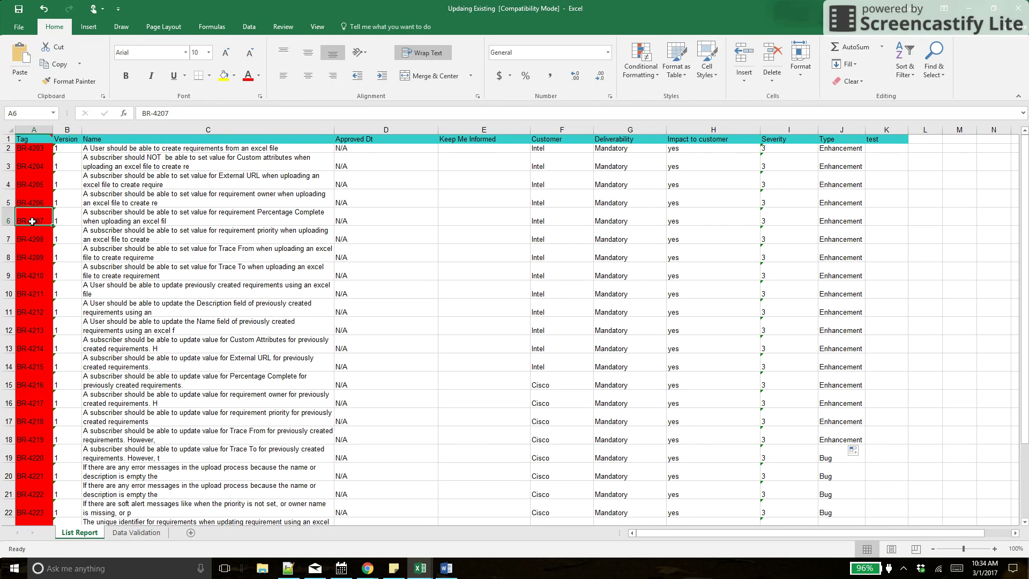
key("alt+Tab")
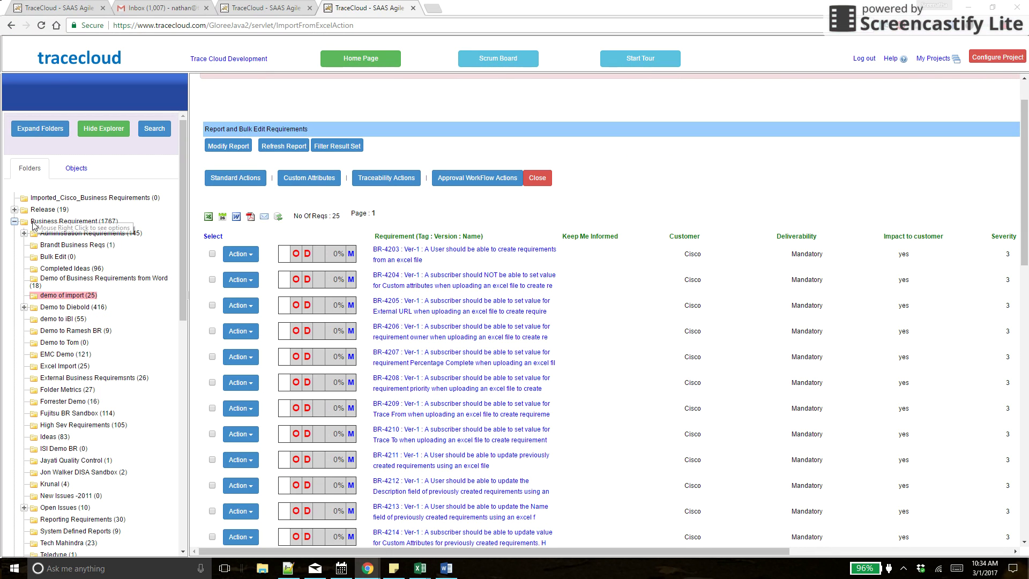
left_click(67, 296)
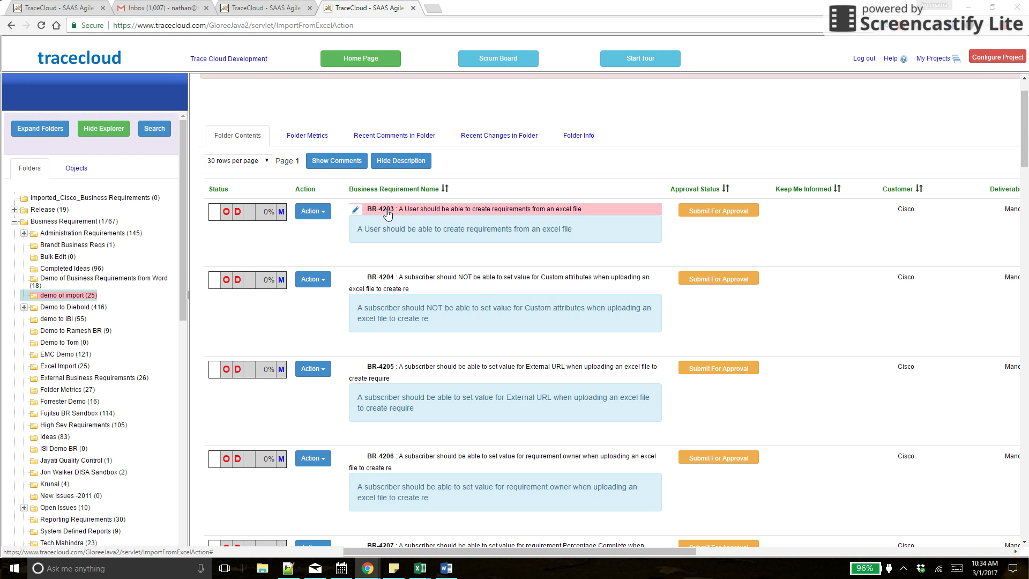
key("alt+Tab")
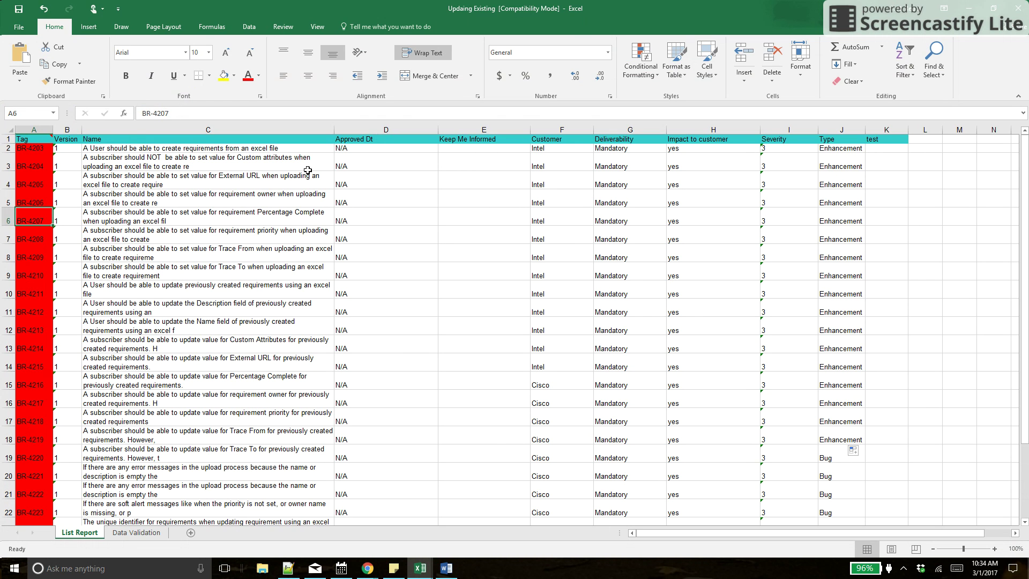
key("alt+Tab")
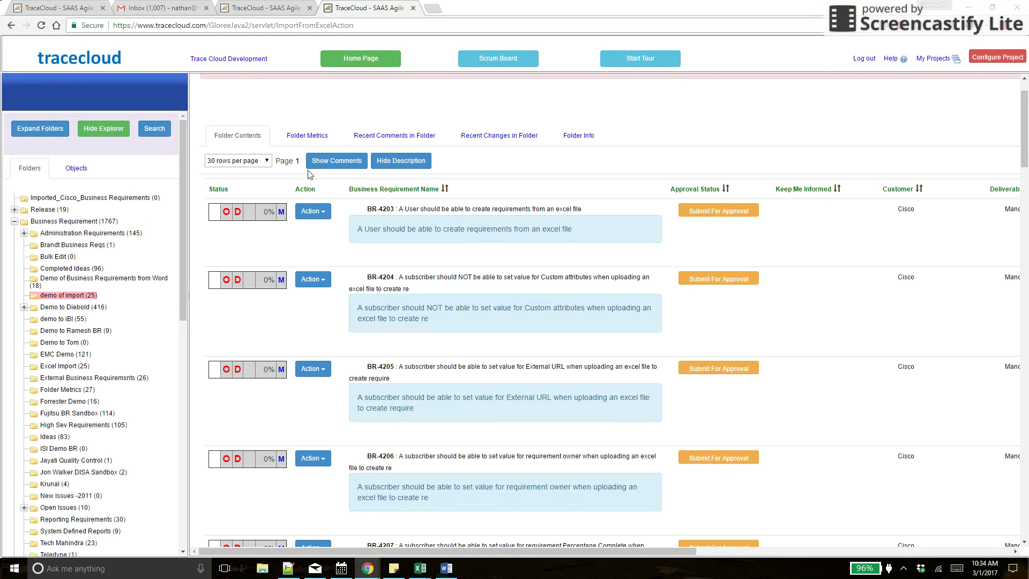
Start an Excel import for the demo of import folder with the upload action Update Existing Requirements
right_click(66, 296)
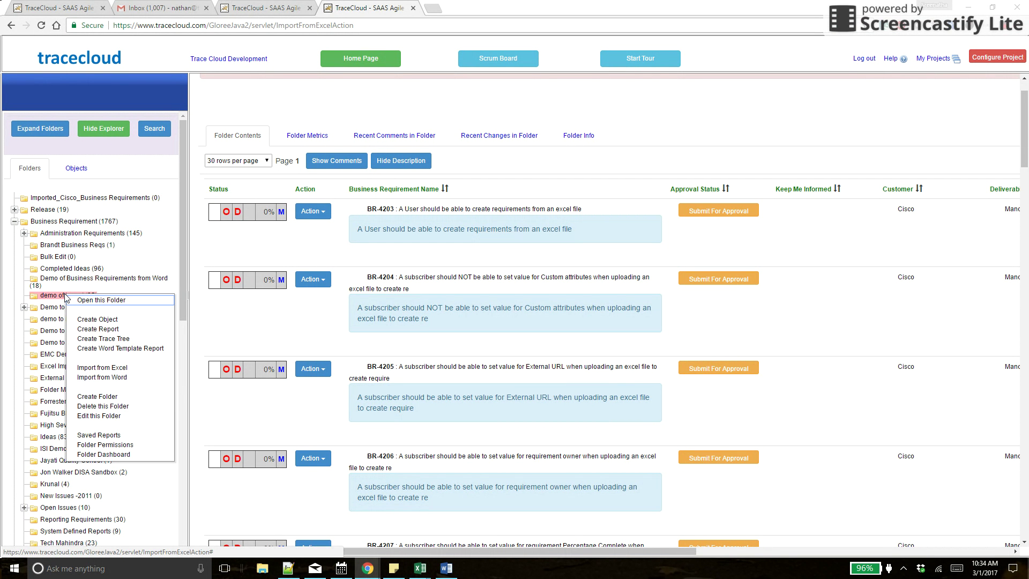
left_click(131, 375)
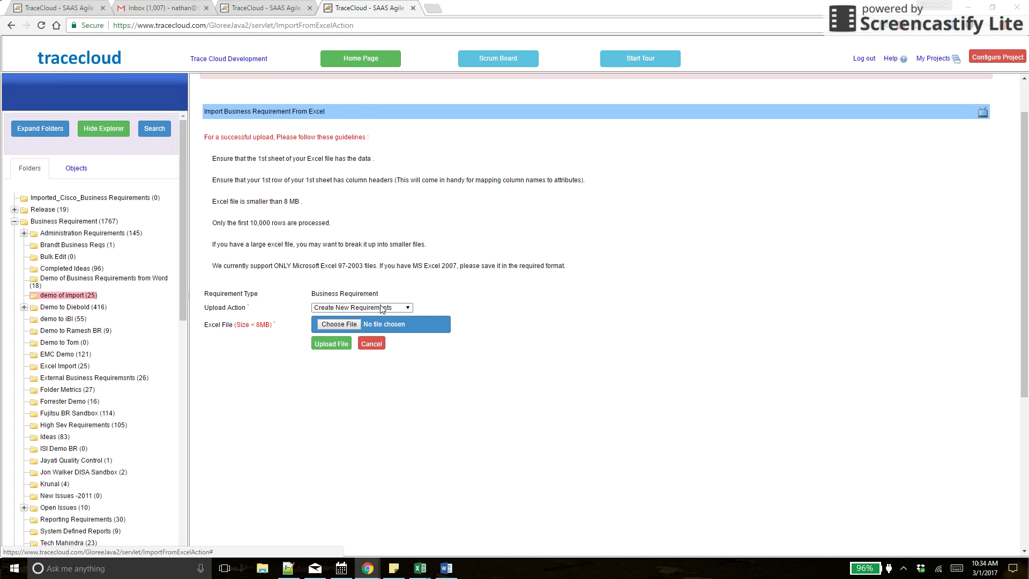
left_click(382, 309)
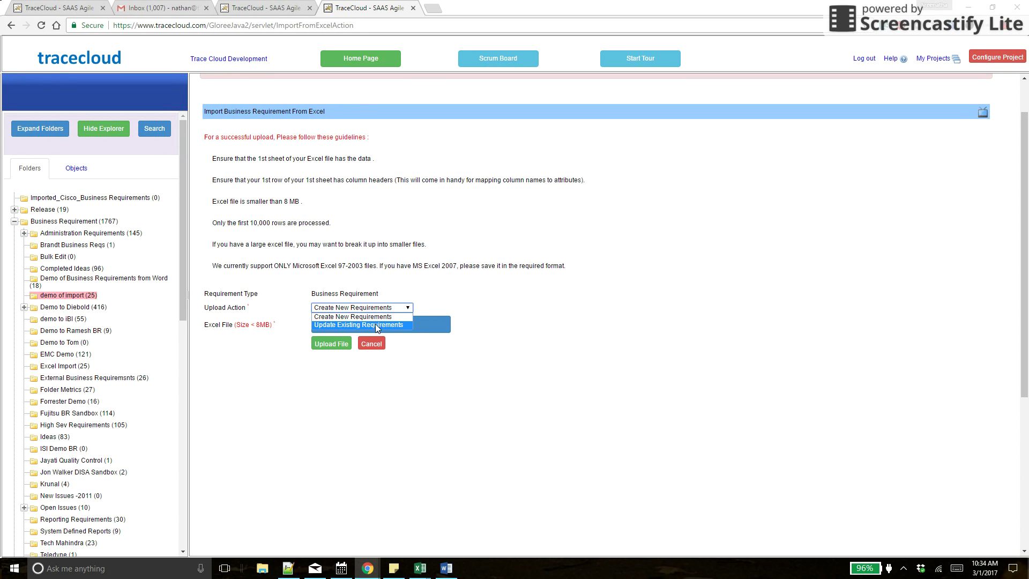
left_click(375, 324)
Choose Updaing Existing.xls from the Desktop as the Excel file and upload it
left_click(340, 324)
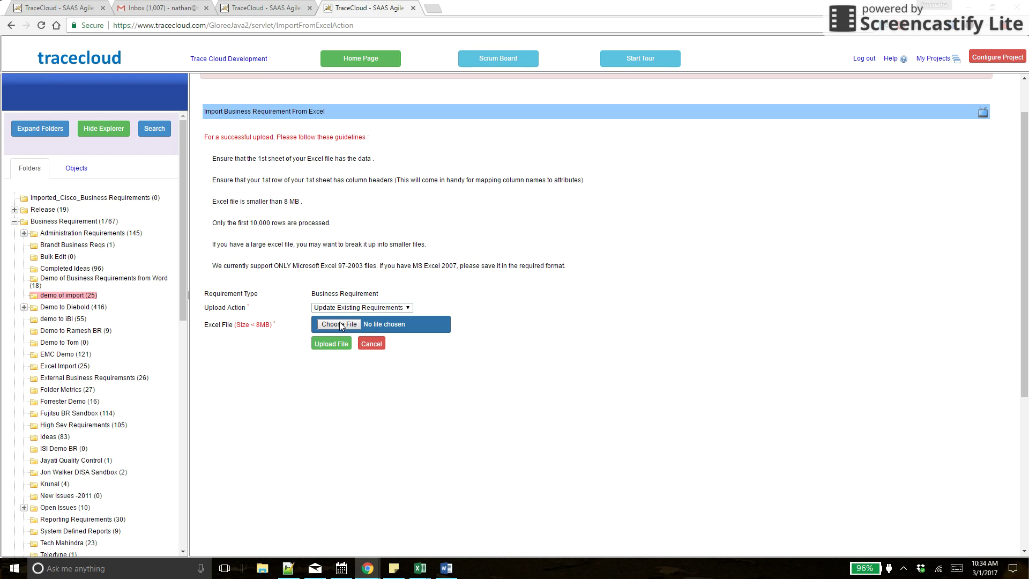
left_click(153, 243)
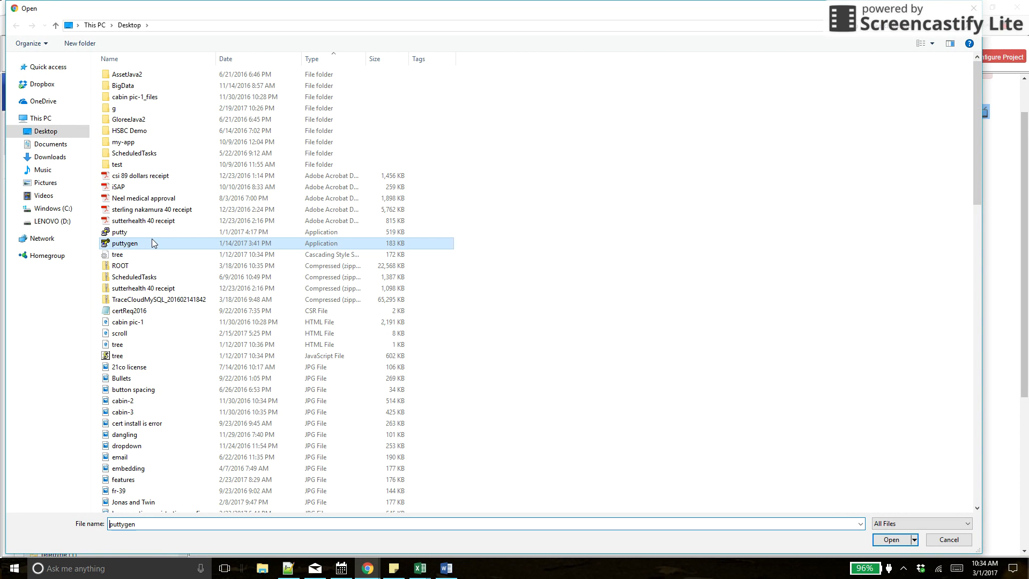
type("u")
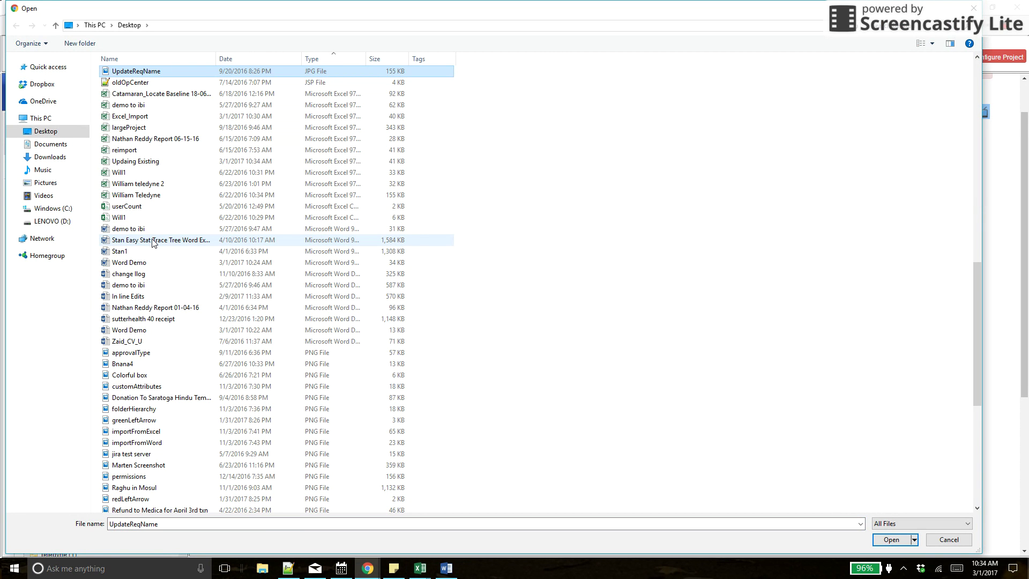
type("u")
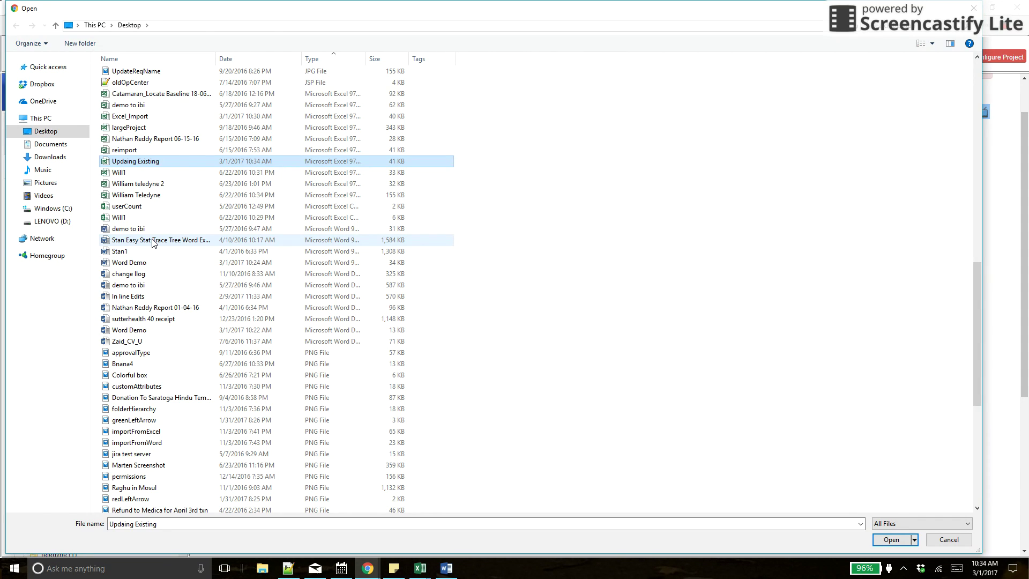
key("Return")
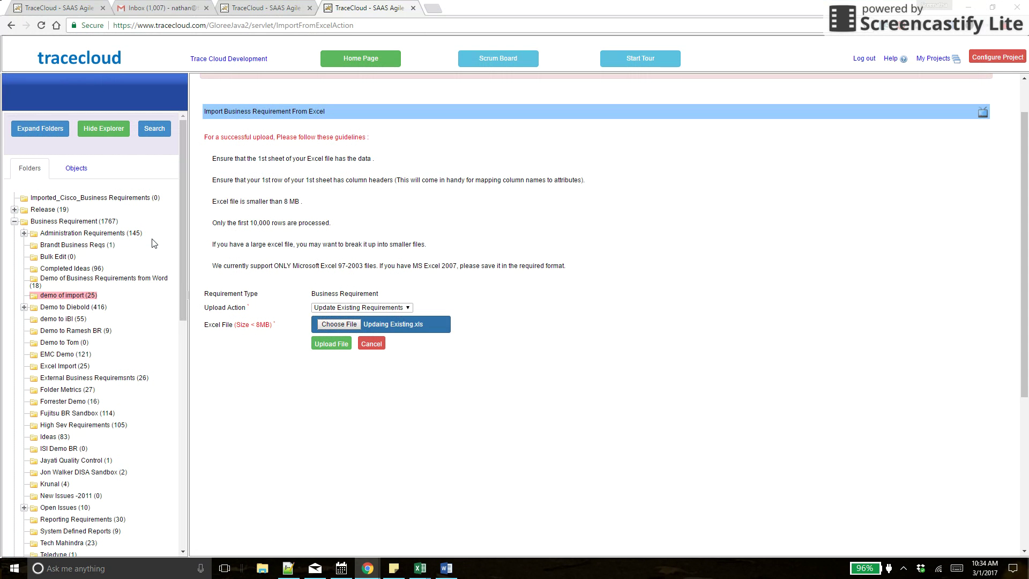
left_click(331, 344)
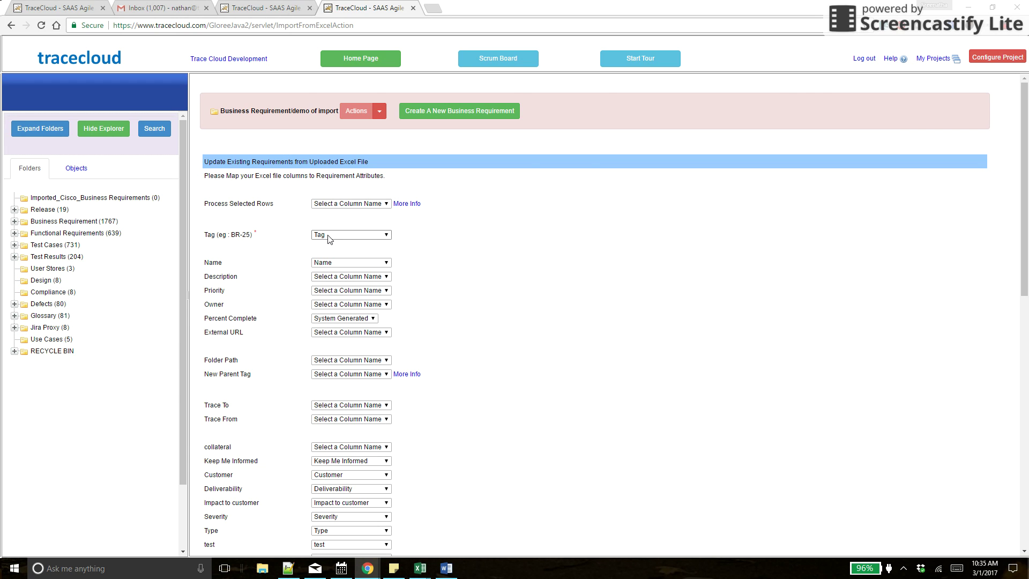
Check the Tag and attribute column mappings against the workbook and update the existing requirements from the uploaded file
key("alt+Tab")
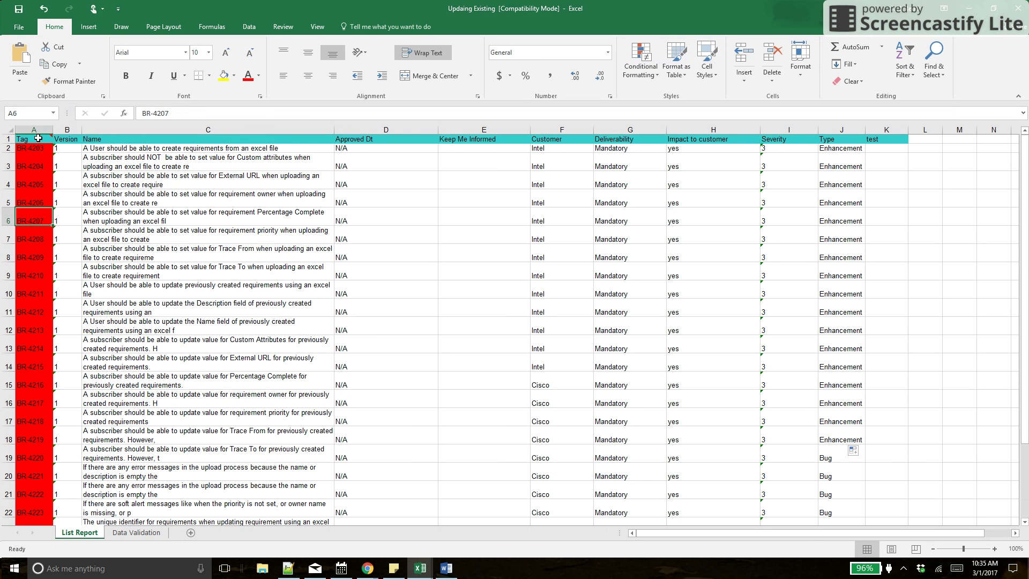
key("alt+Tab")
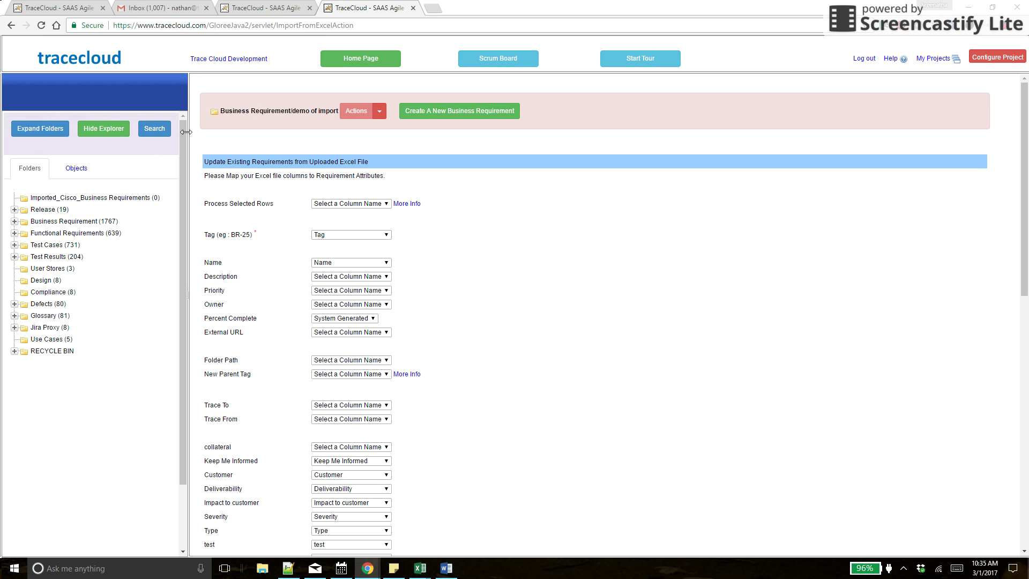
scroll(501, 386, "down", 1)
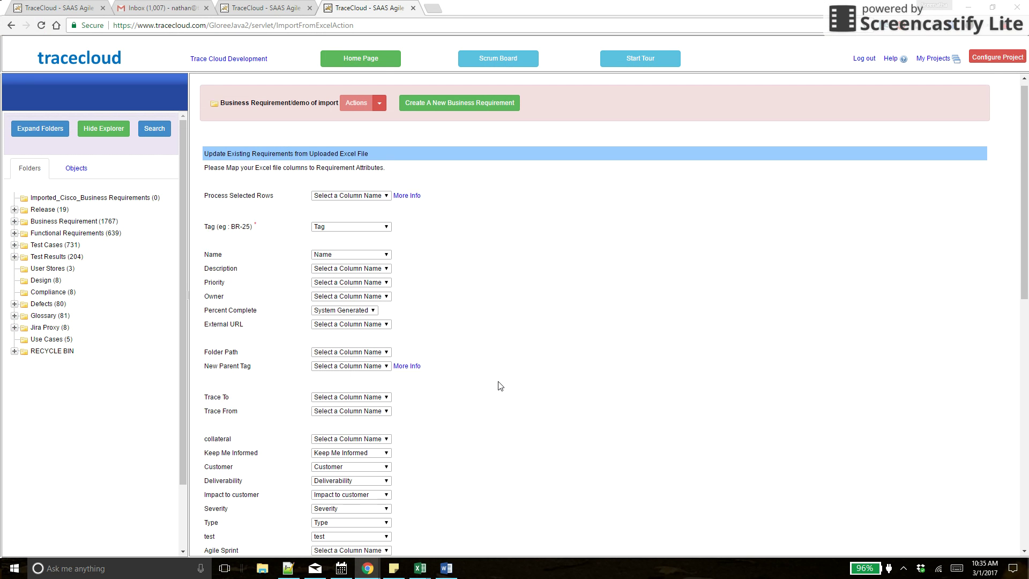
scroll(500, 386, "down", 3)
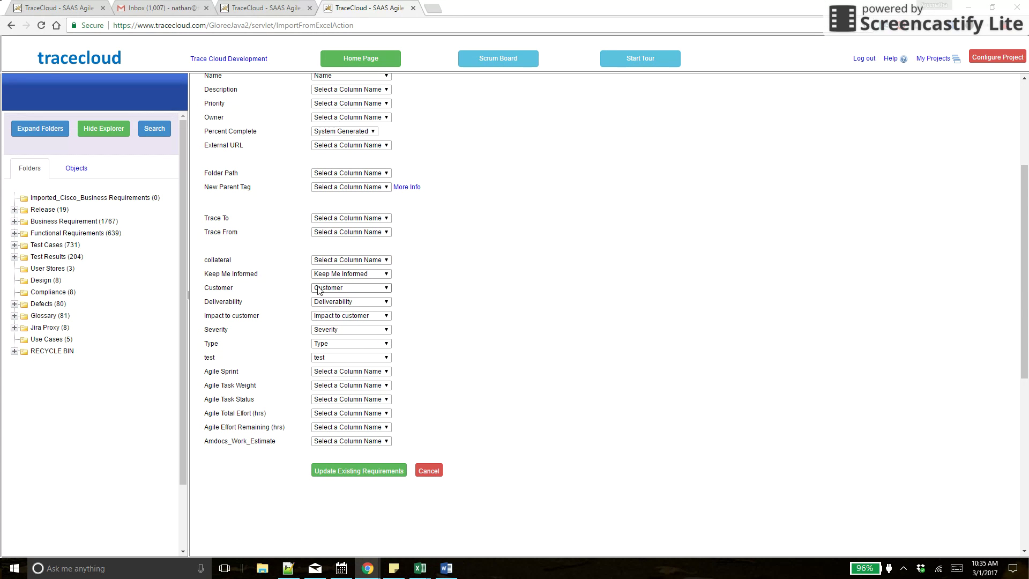
left_click(343, 472)
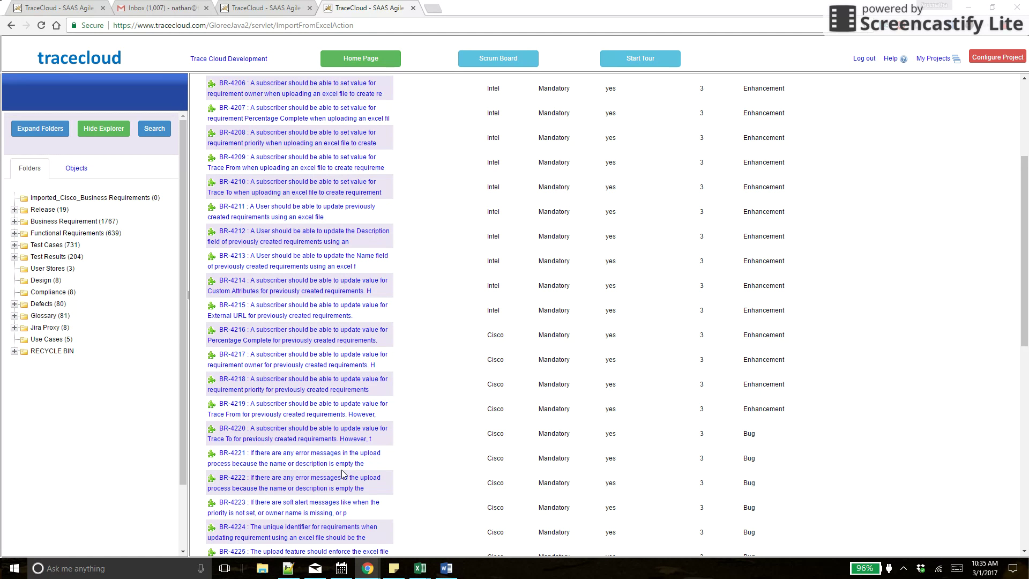
Review the Customer and Type values in the updated requirements list and open the Business Requirement folder
scroll(856, 428, "down", 3)
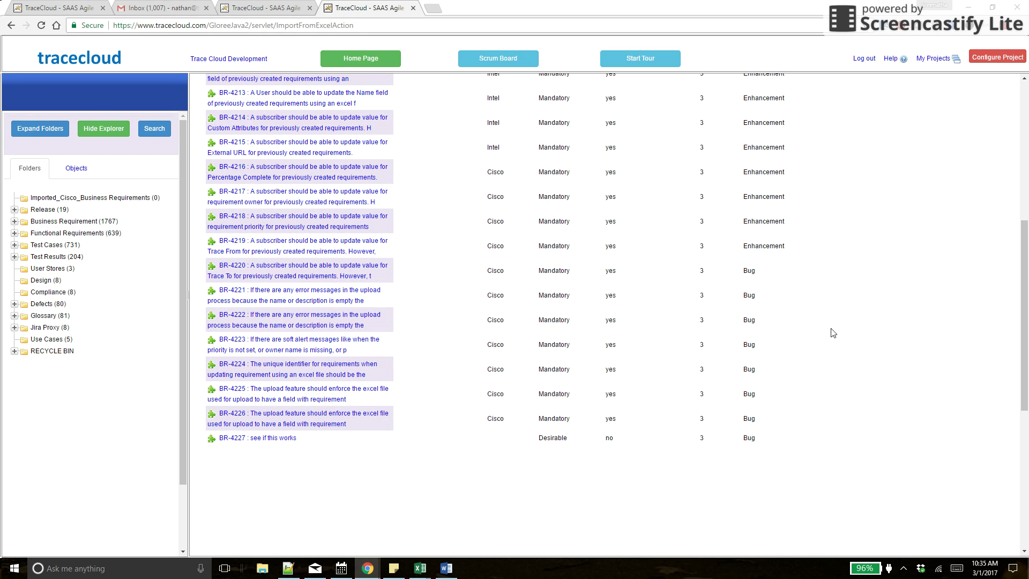
scroll(845, 328, "up", 7)
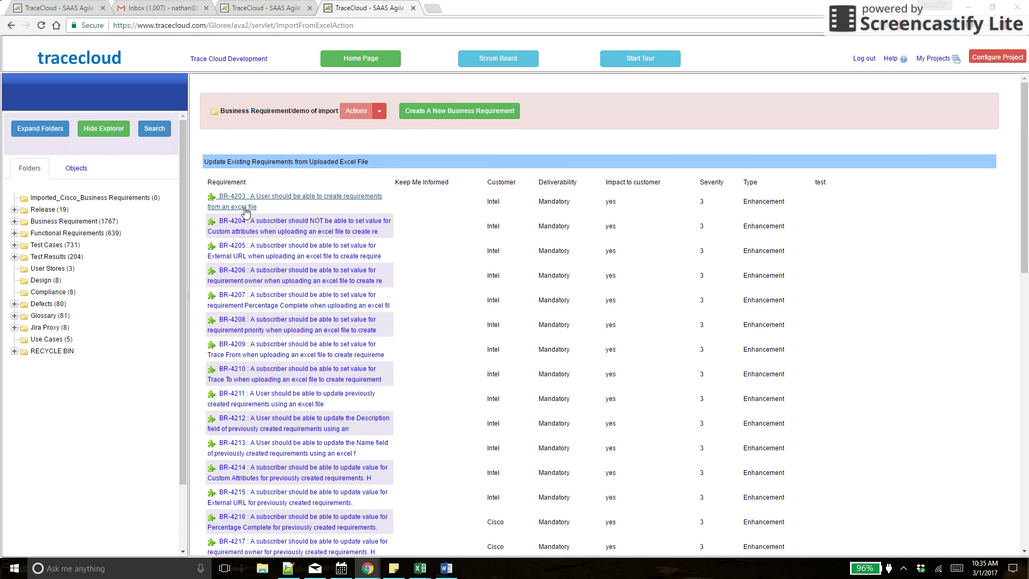
left_click(76, 223)
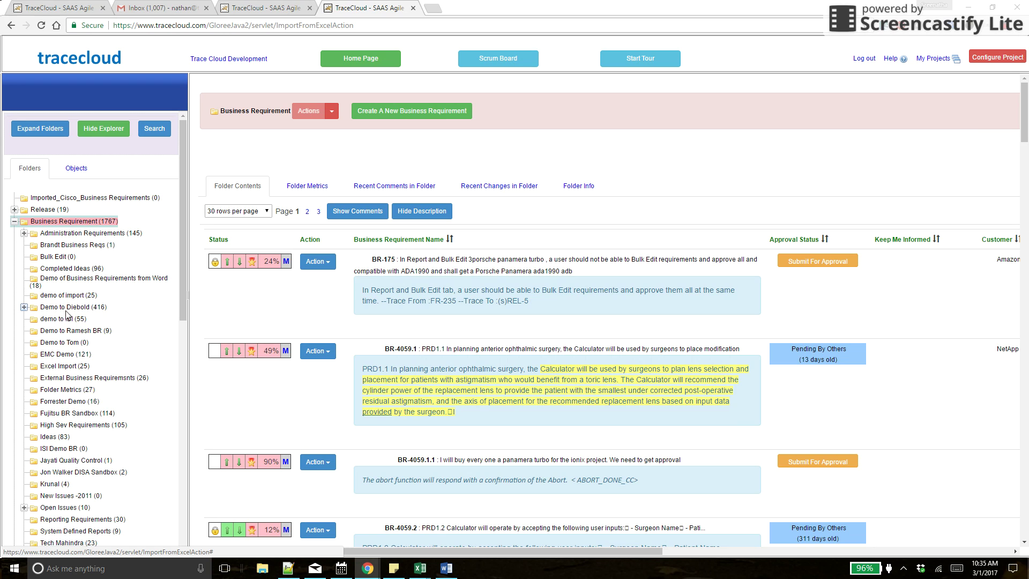
Open the demo of import folder and review the Customer, Deliverability, Severity and Type values of its requirements
left_click(71, 296)
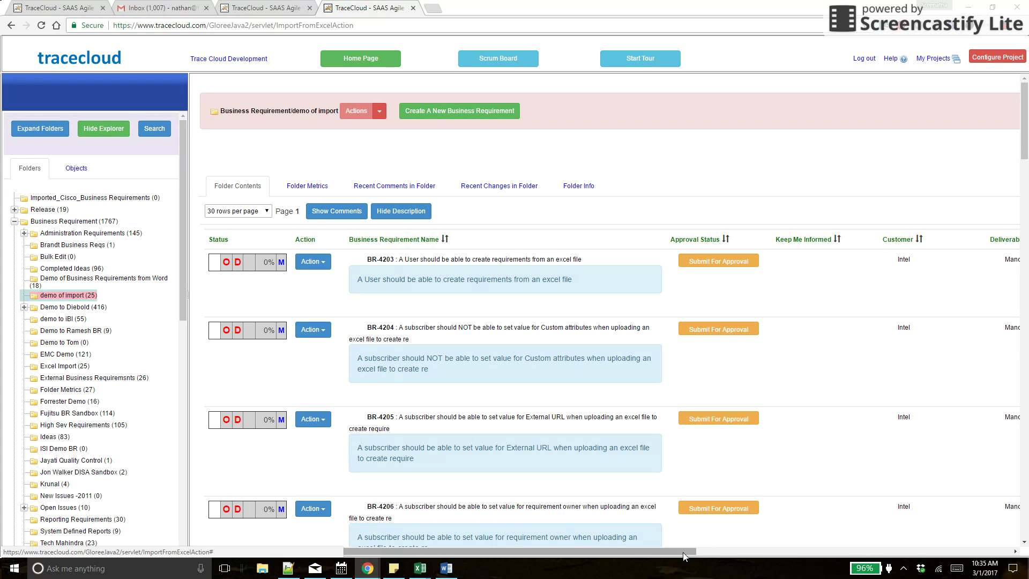
left_click_drag(686, 551, 833, 551)
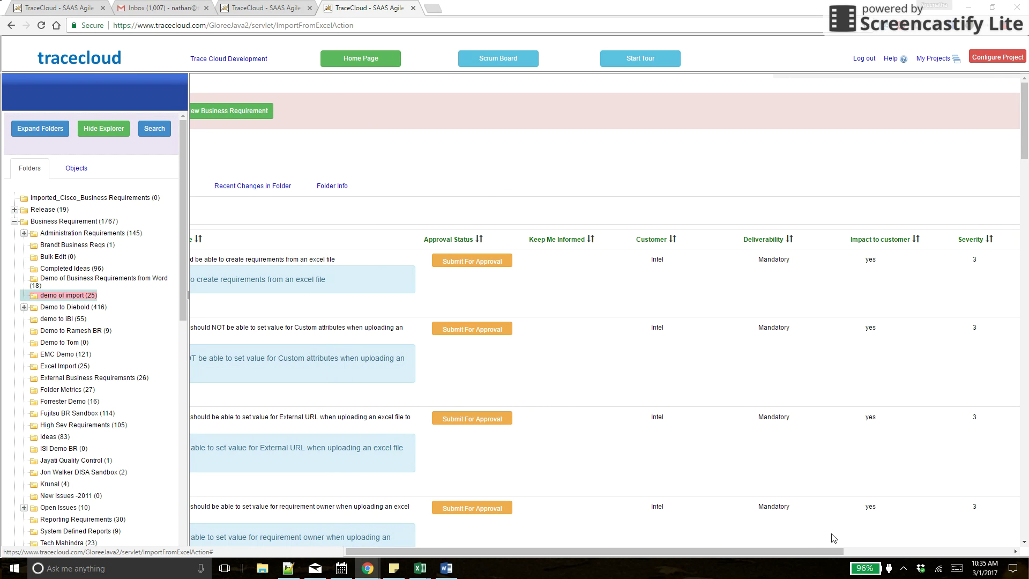
left_click_drag(812, 556, 885, 535)
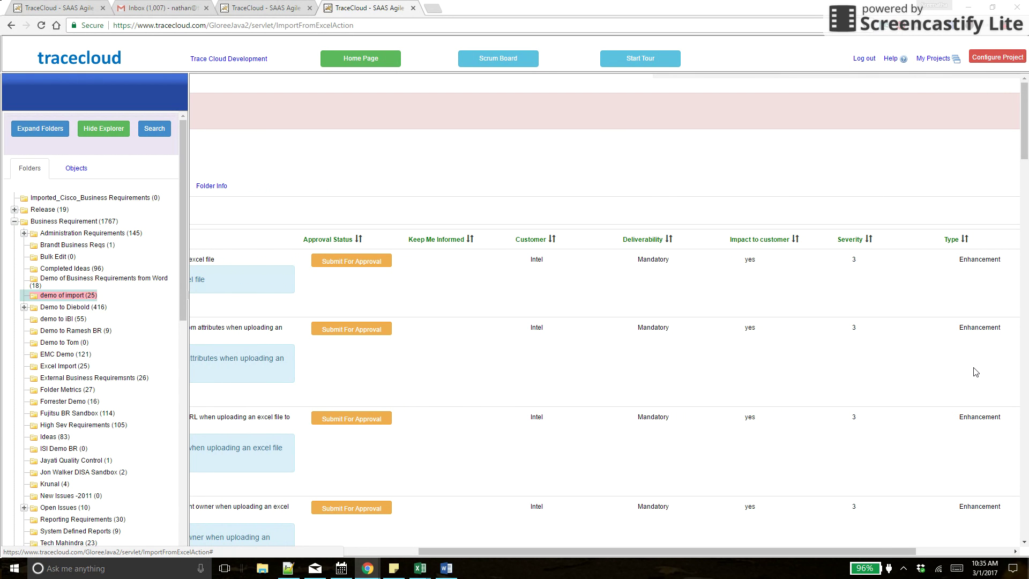
scroll(974, 372, "down", 4)
scroll(975, 372, "down", 1)
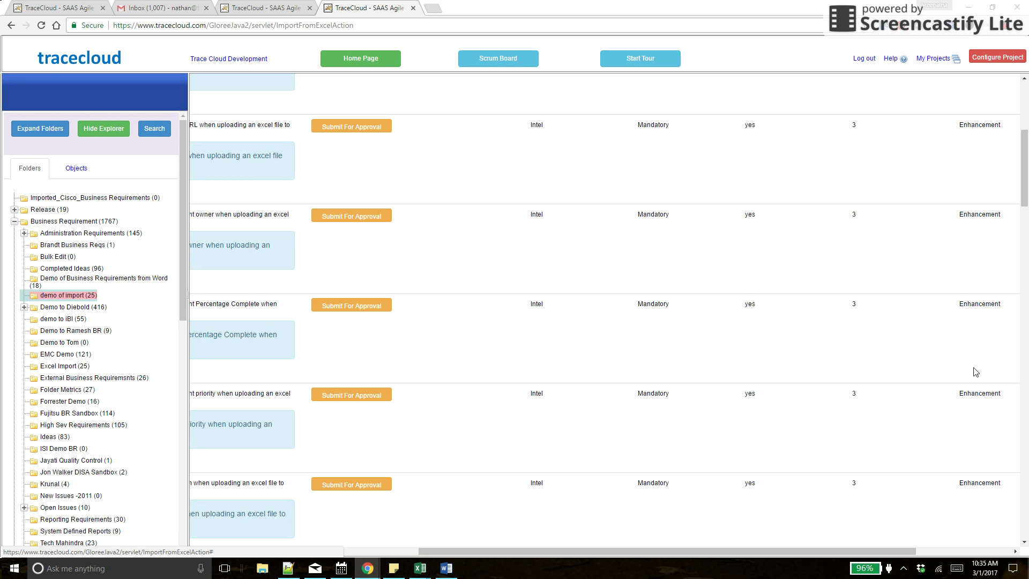
left_click(1004, 28)
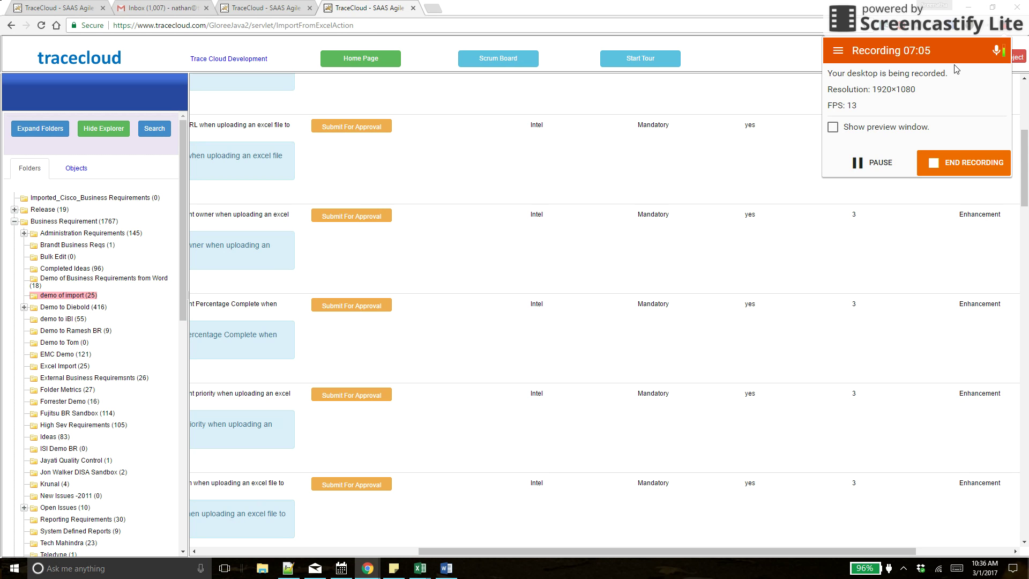
left_click(727, 9)
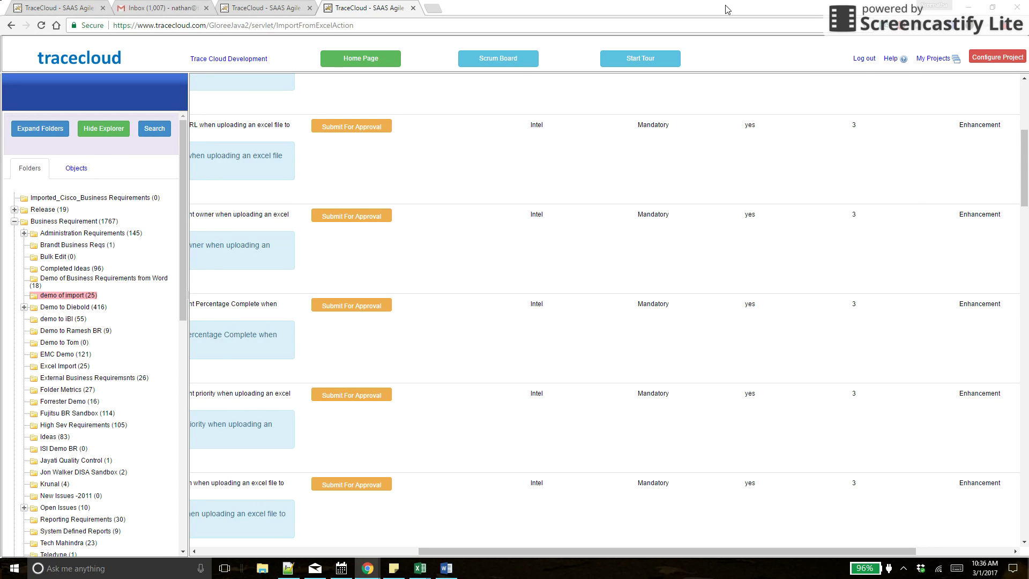
Switch to the Word Demo document in Word and check its file format in the Save As options without saving
key("alt+Tab")
key("alt+Tab")
key("alt+Tab")
key("alt+Tab")
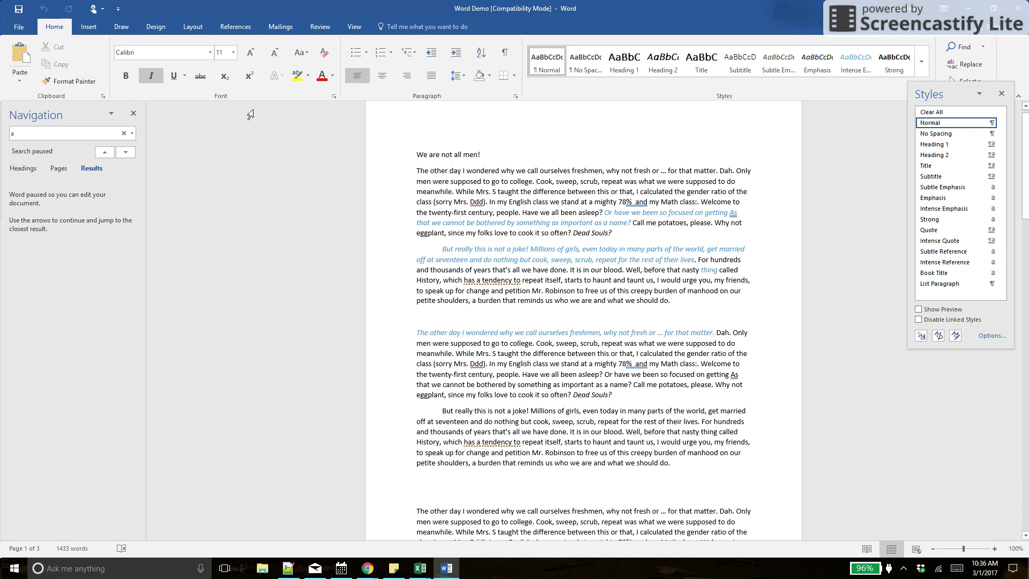
key("alt+f")
key("a")
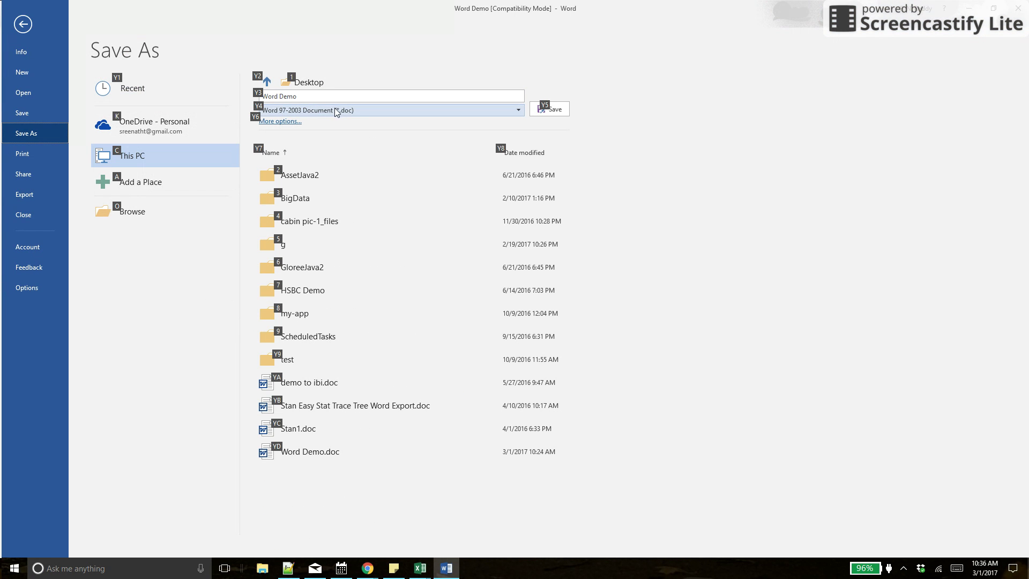
left_click(24, 25)
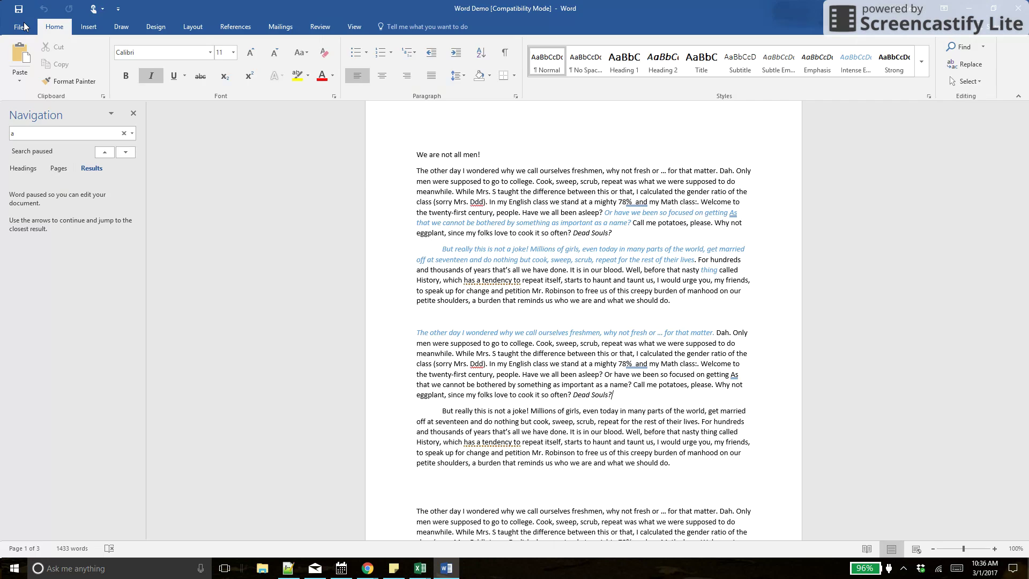
Switch back to TraceCloud and start an import from Word for the demo of import folder
key("alt+Tab")
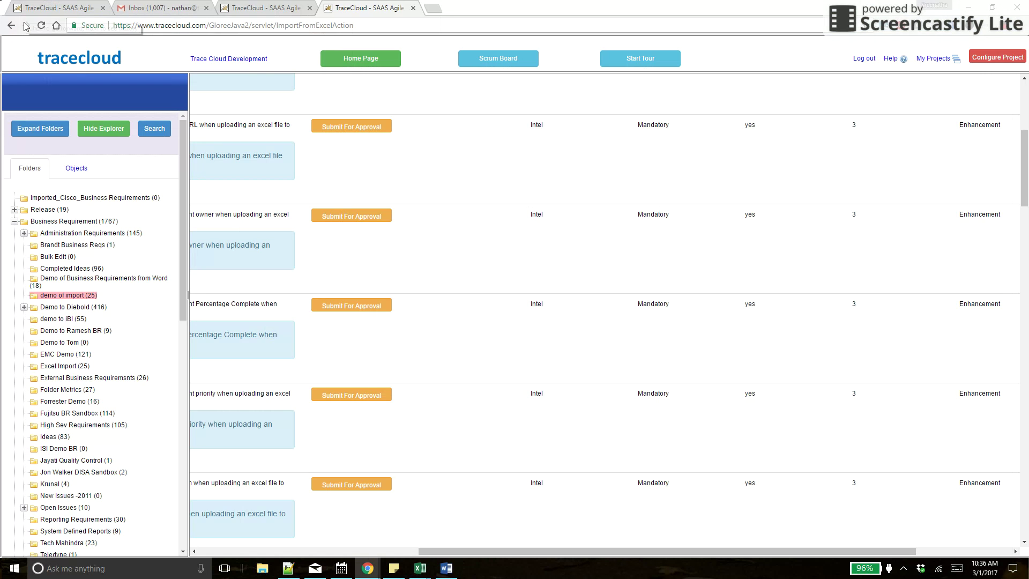
right_click(47, 297)
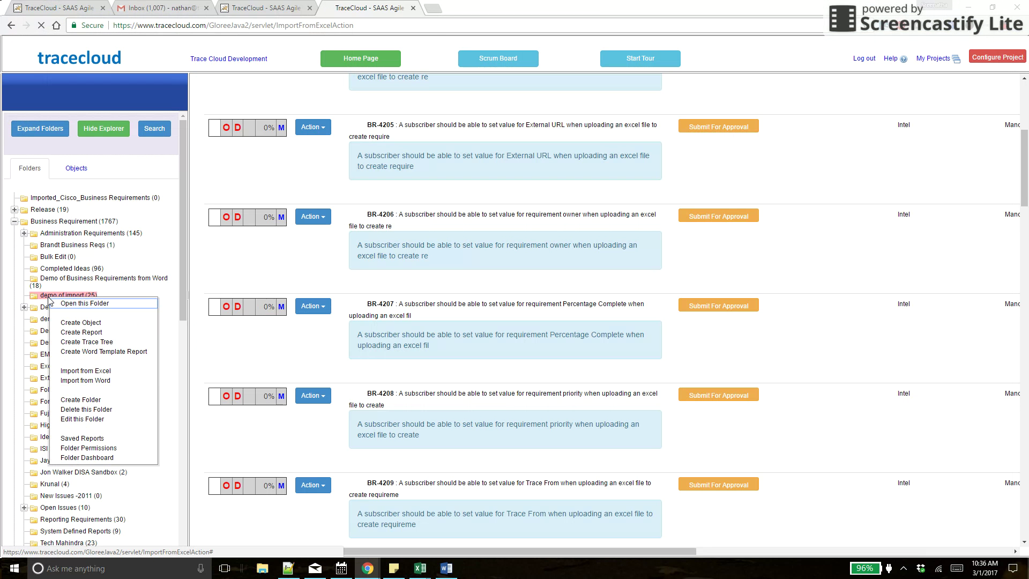
left_click(89, 381)
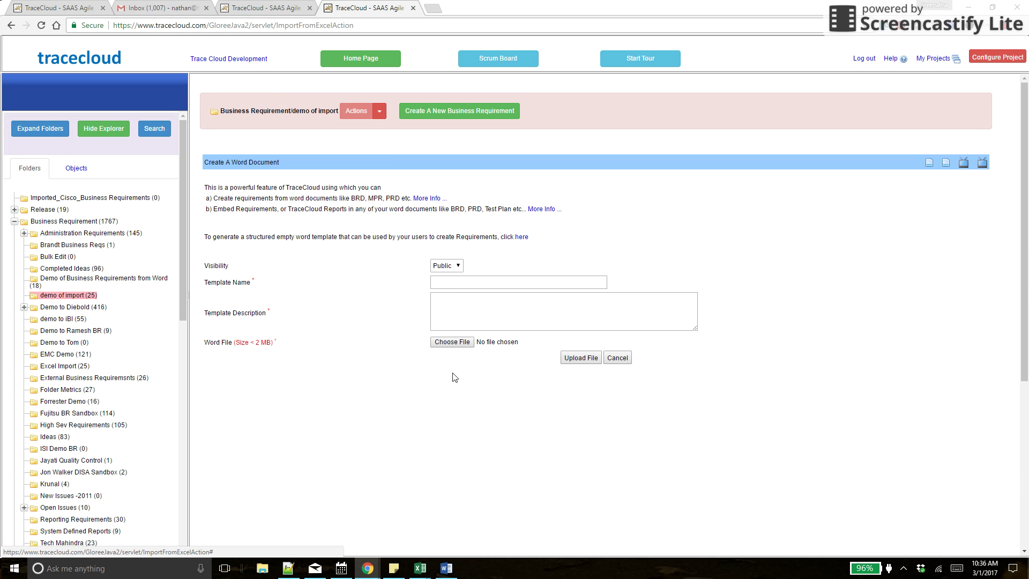
Choose Word Demo.doc from the Desktop as the Word file for the template
left_click(452, 346)
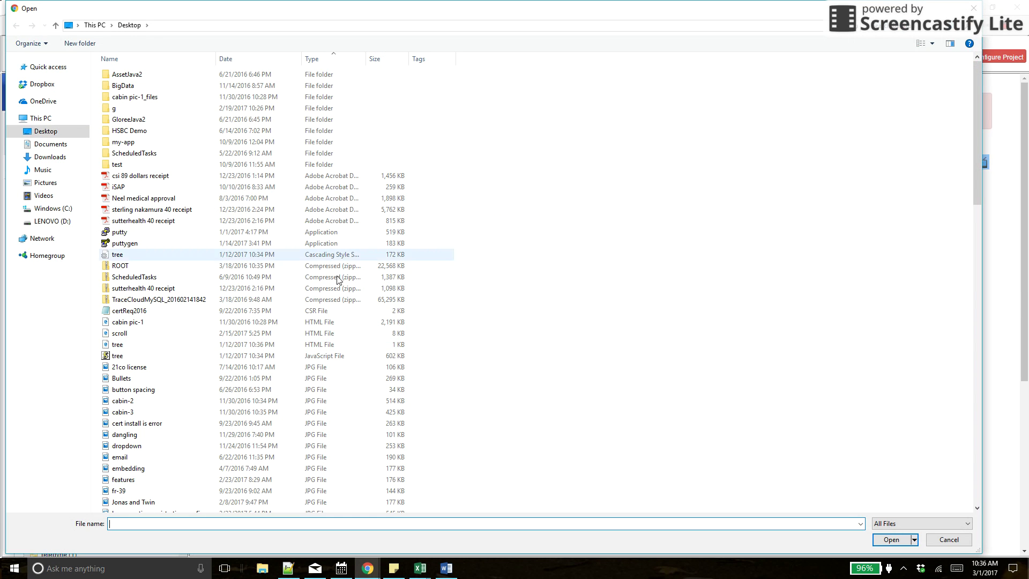
left_click(148, 209)
key("w")
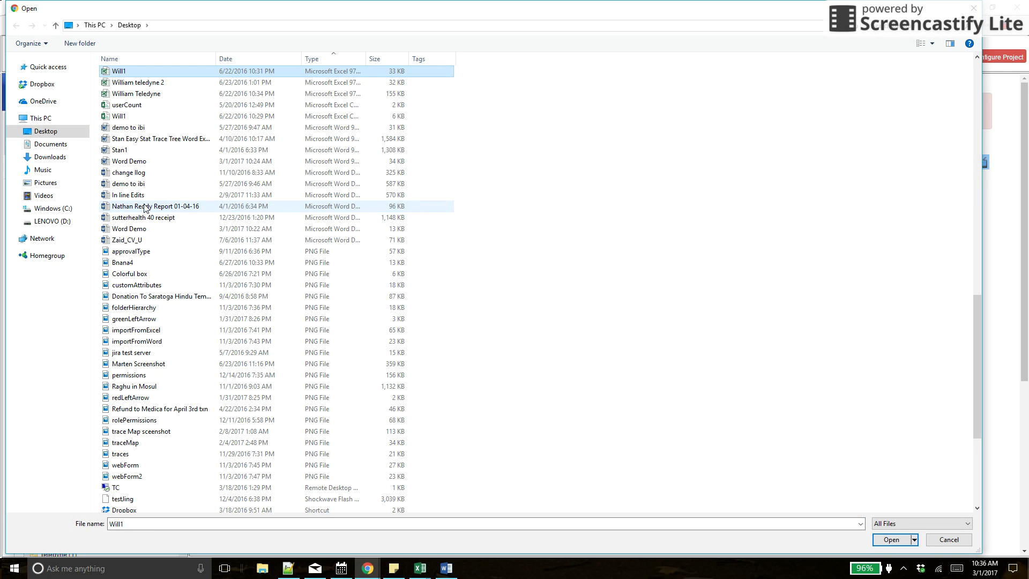
key("Down")
key("w")
key("w")
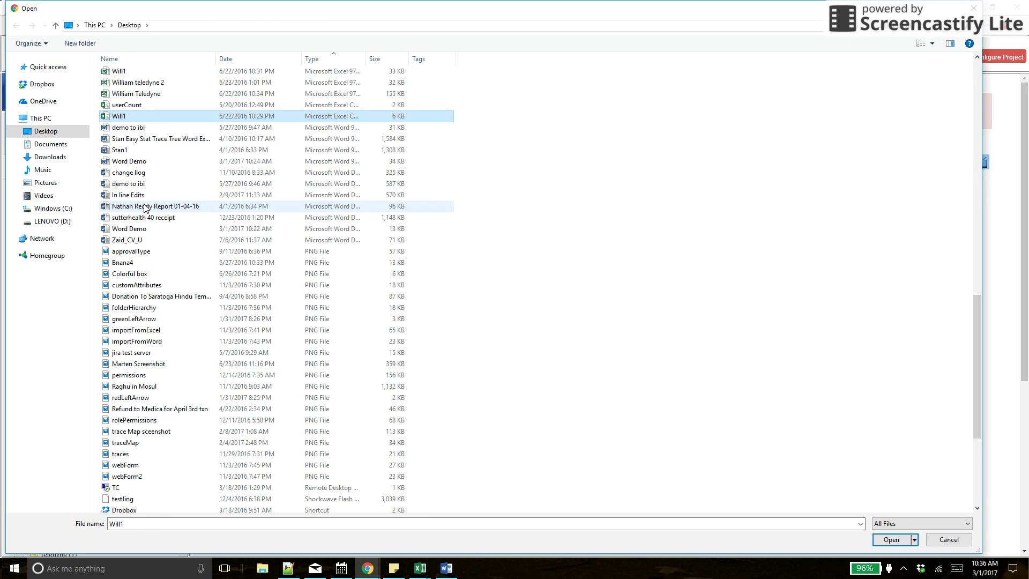
key("w")
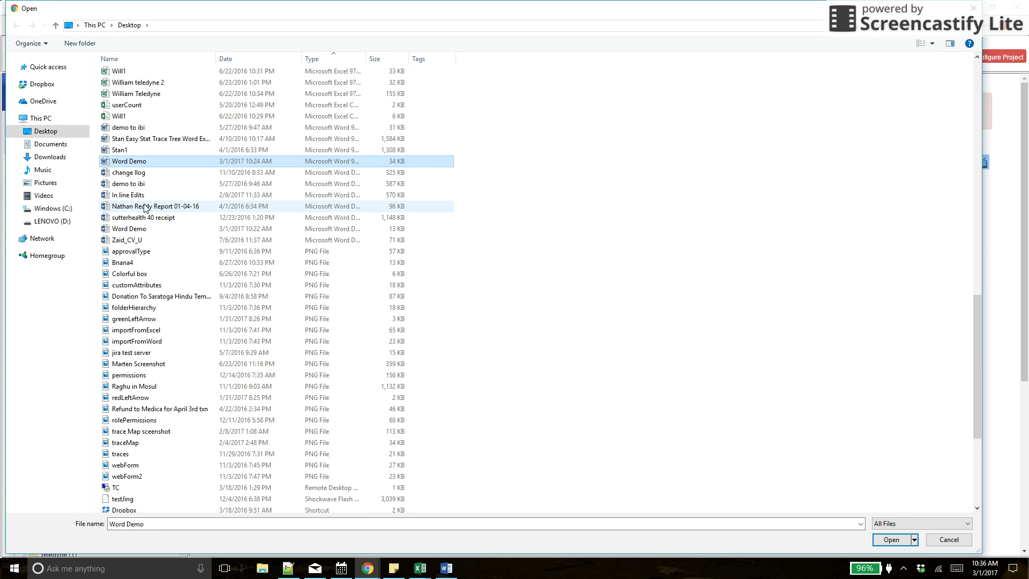
key("Return")
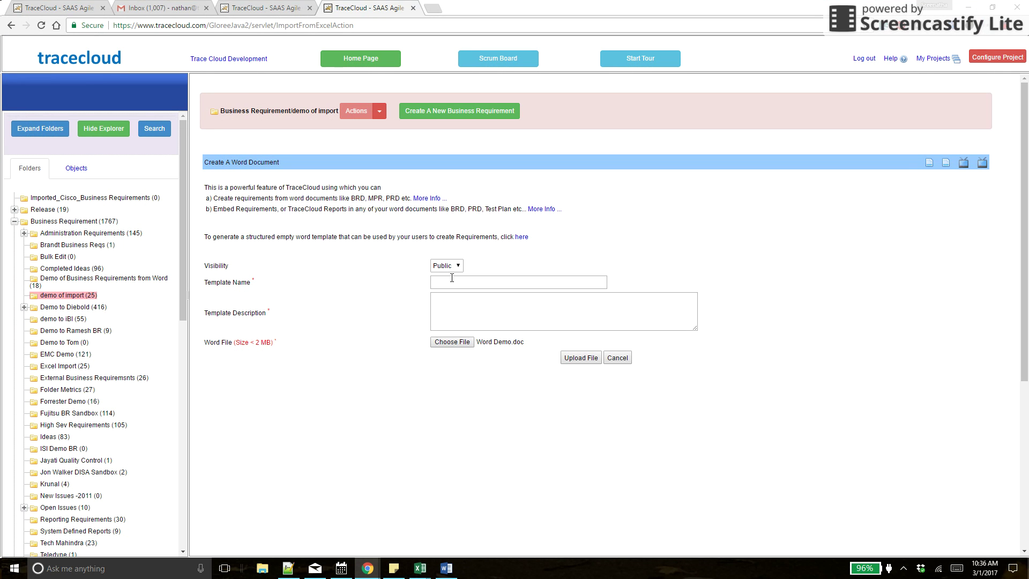
Enter demo of word as the template name and description and upload the Word file
left_click(452, 279)
type("demo of word")
key("Tab")
type("dem")
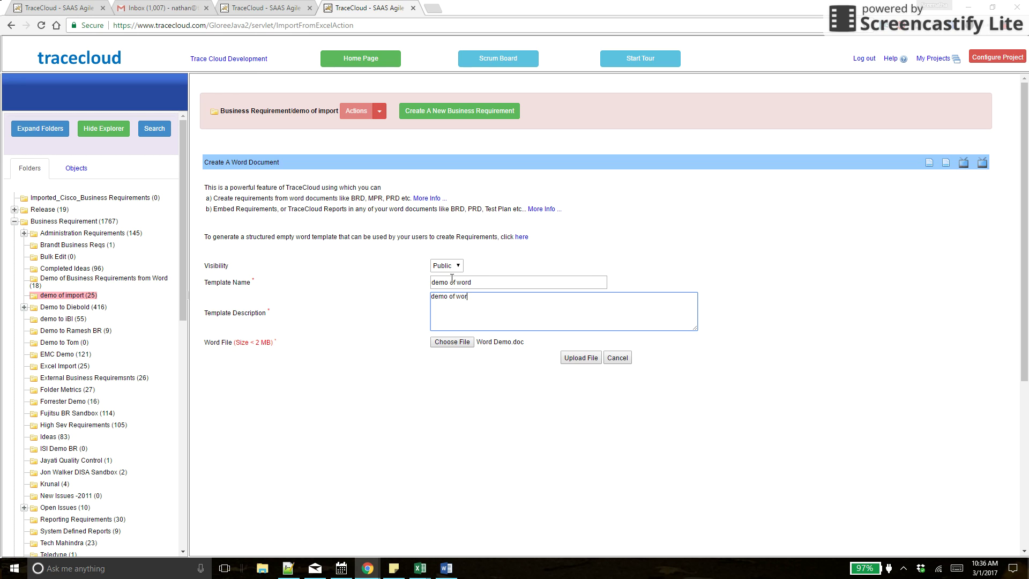
left_click(579, 361)
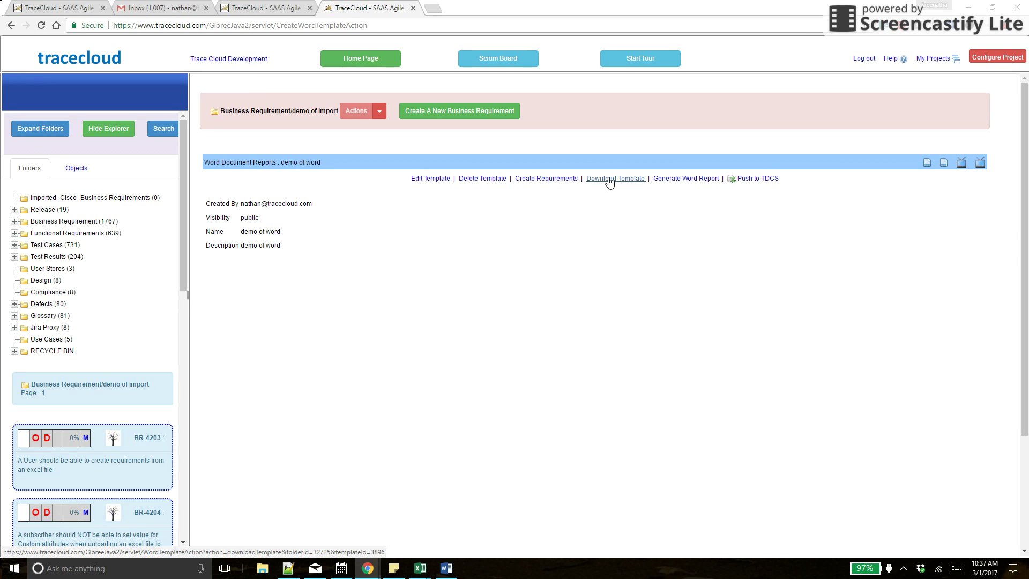
View the demo of word template's edit form and start creating requirements from it, located by Word Styles
left_click(420, 180)
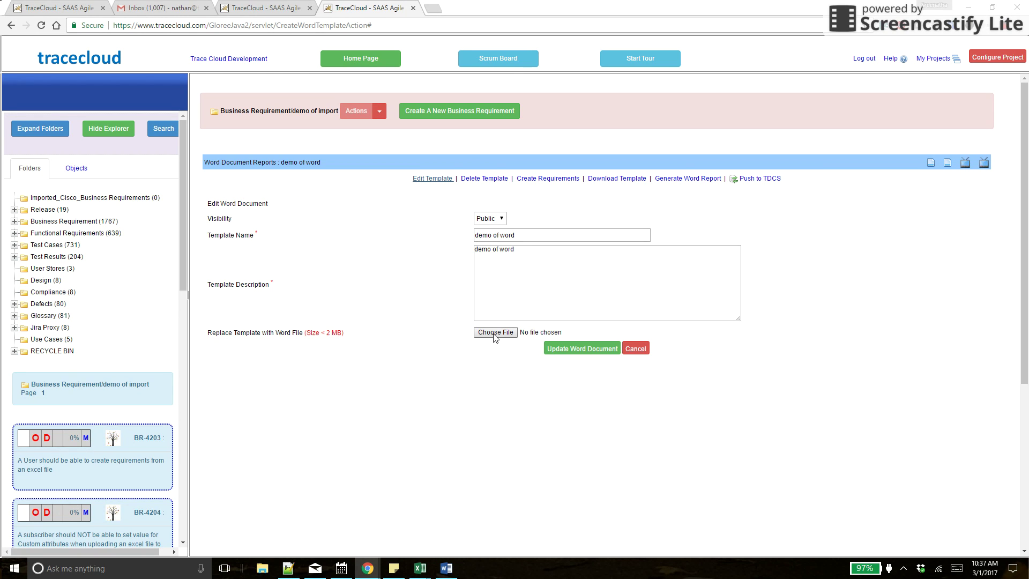
left_click(561, 182)
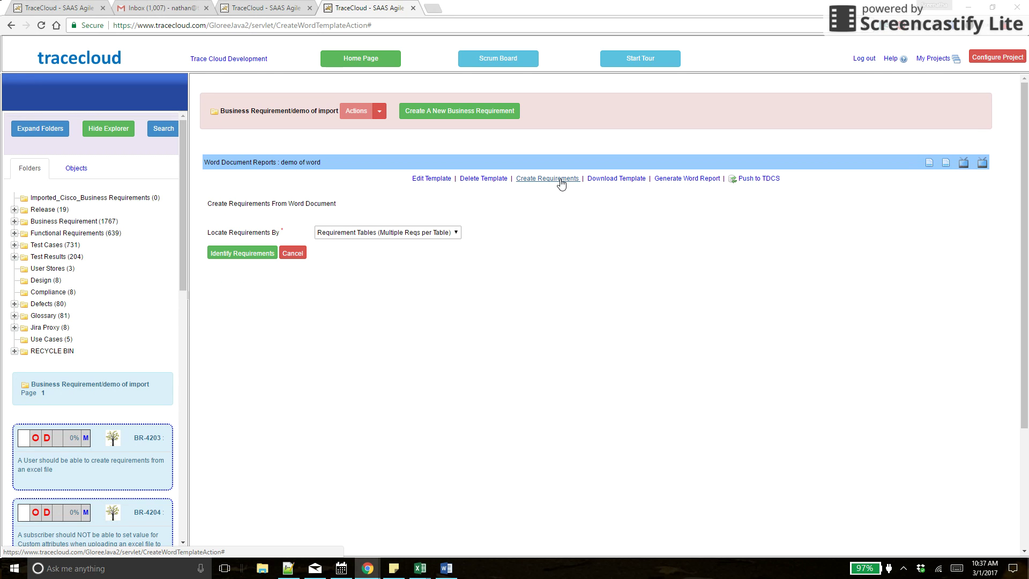
left_click(403, 234)
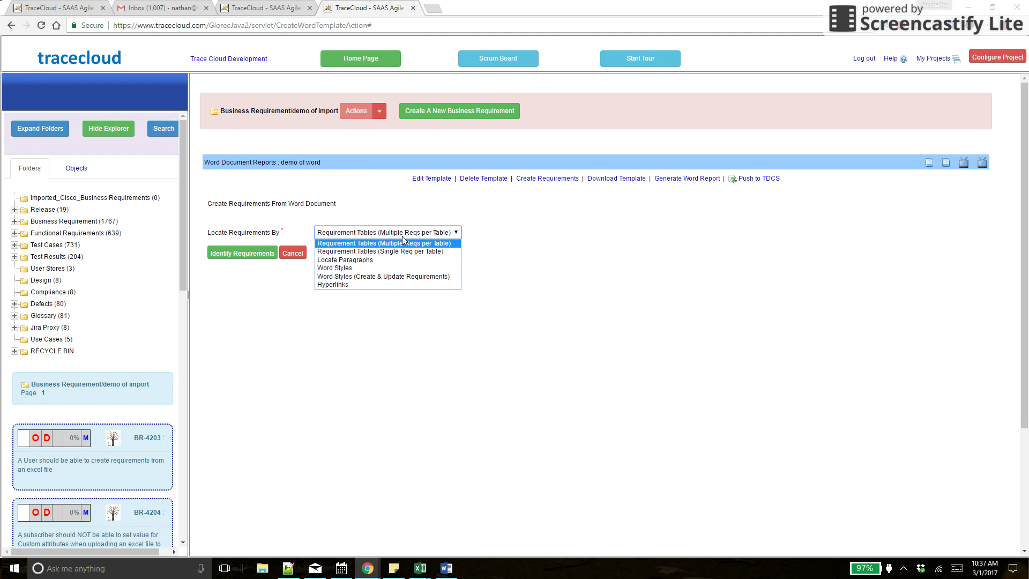
left_click(373, 268)
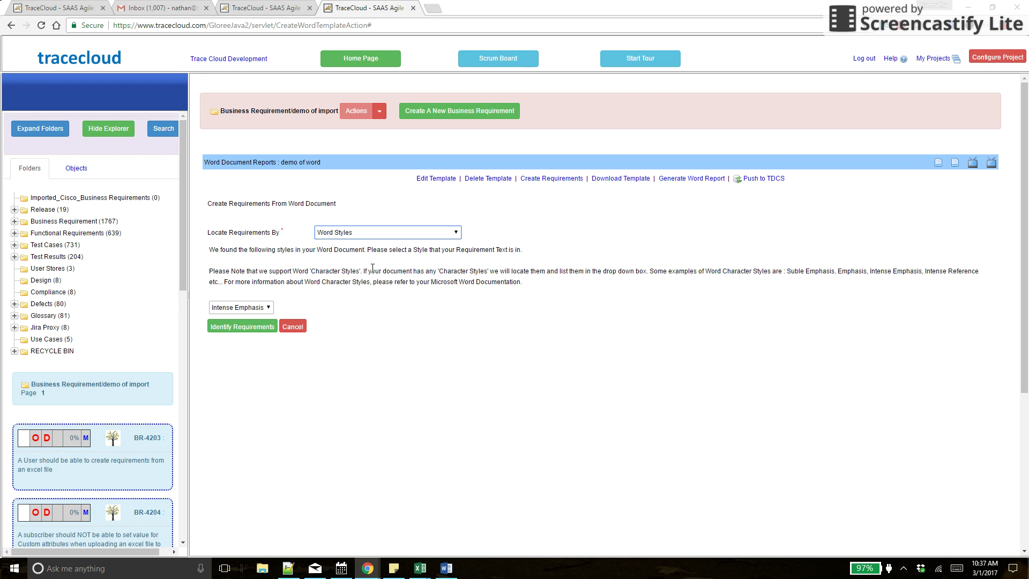
Switch to Word and preview the Intense Emphasis style on the opening sentences of the first body paragraph
key("alt+Tab")
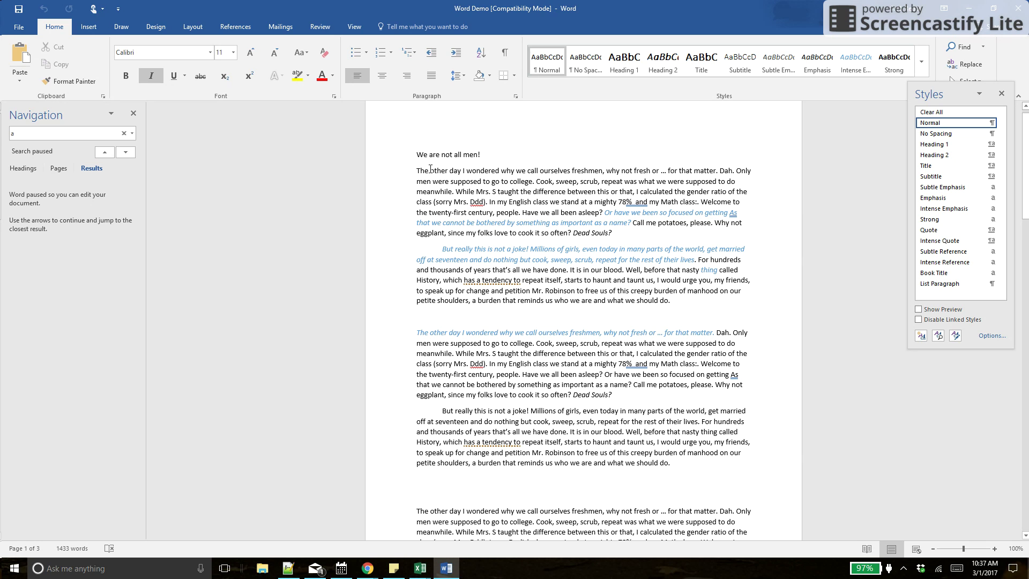
left_click_drag(416, 171, 566, 192)
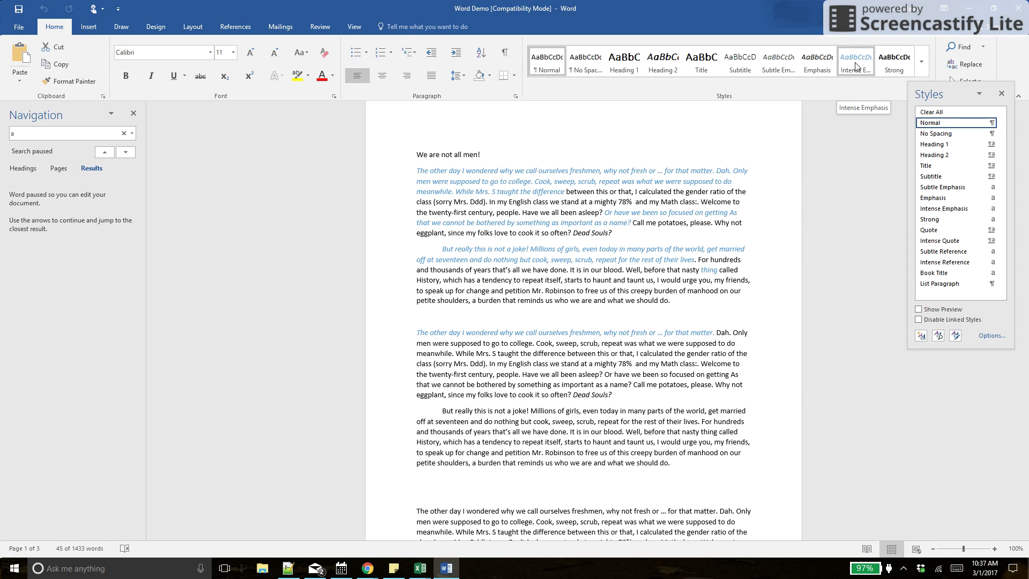
left_click(738, 216)
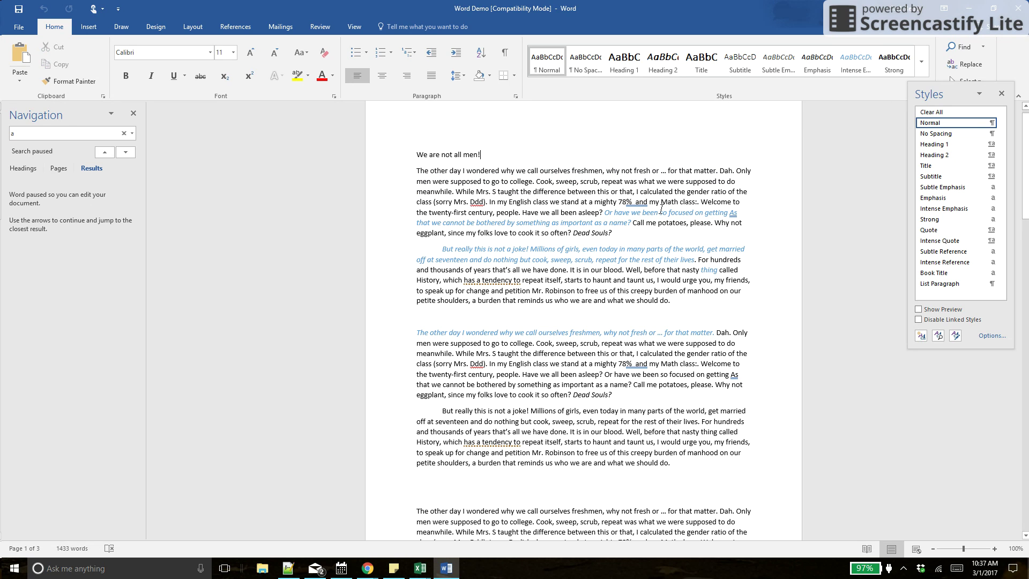
Identify requirements in TraceCloud by the Intense Emphasis style and compare them with the styled text in the Word document
key("alt+Tab")
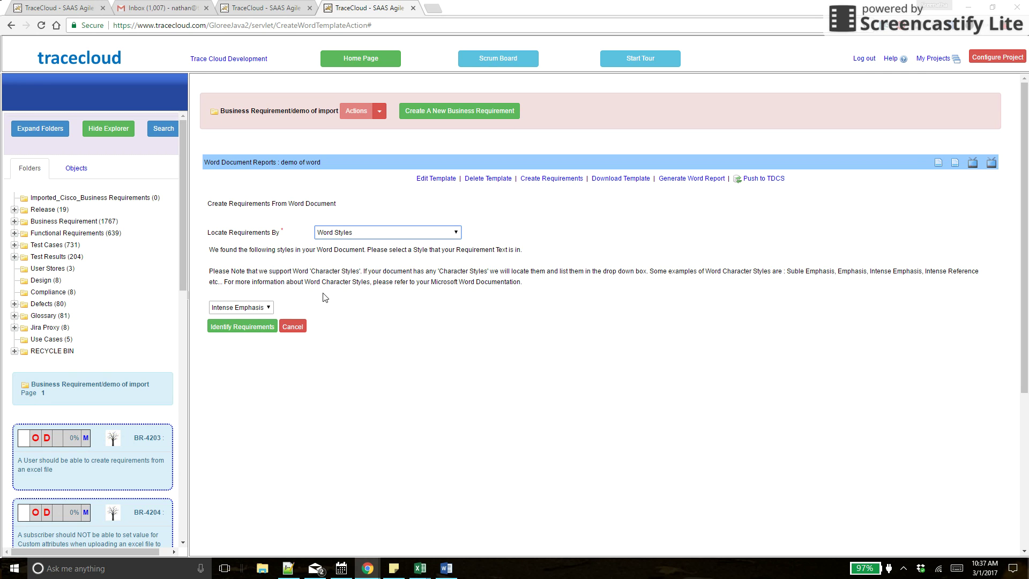
left_click(268, 308)
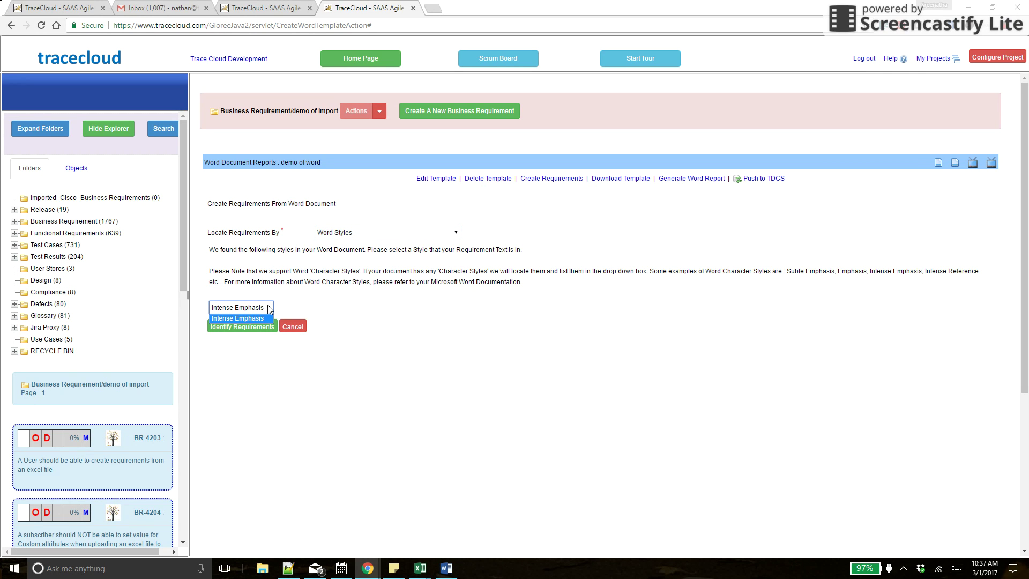
left_click(291, 310)
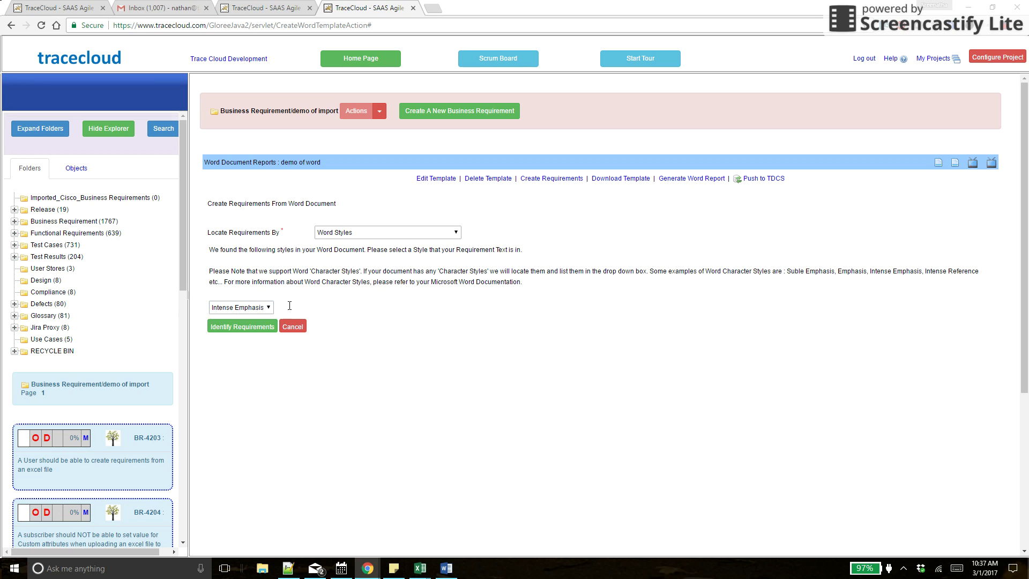
left_click(249, 328)
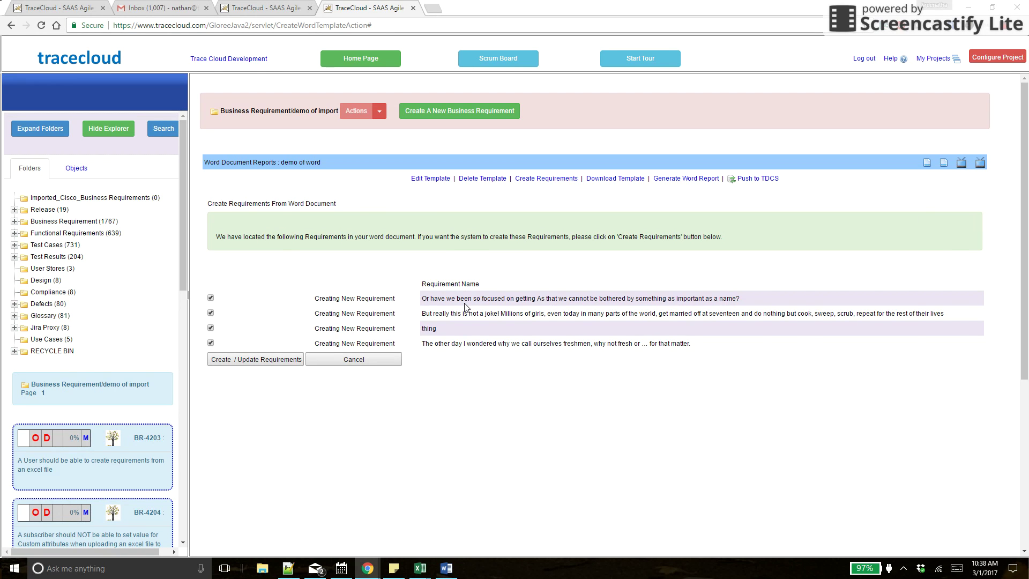
key("alt+Tab")
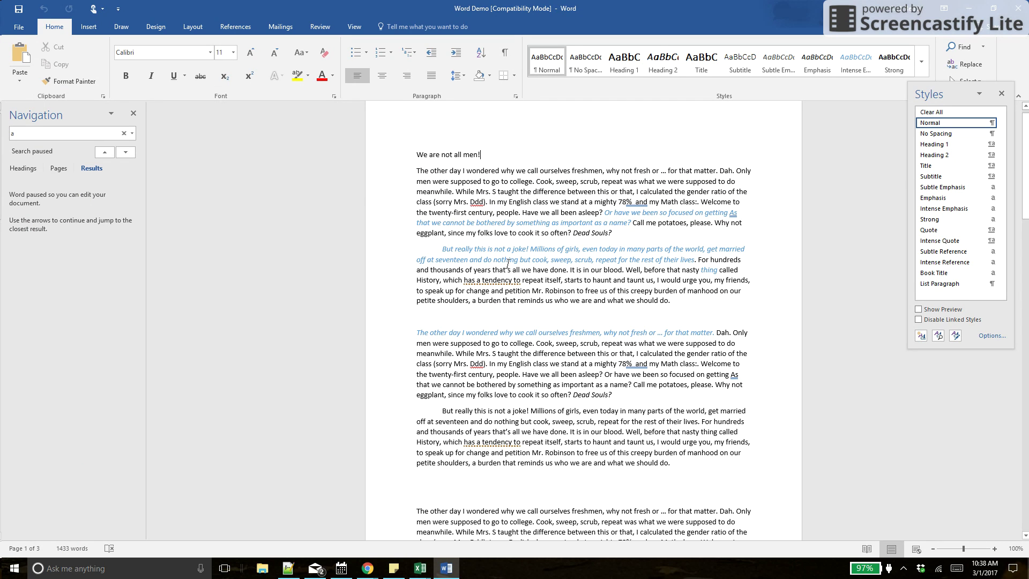
key("alt+Tab")
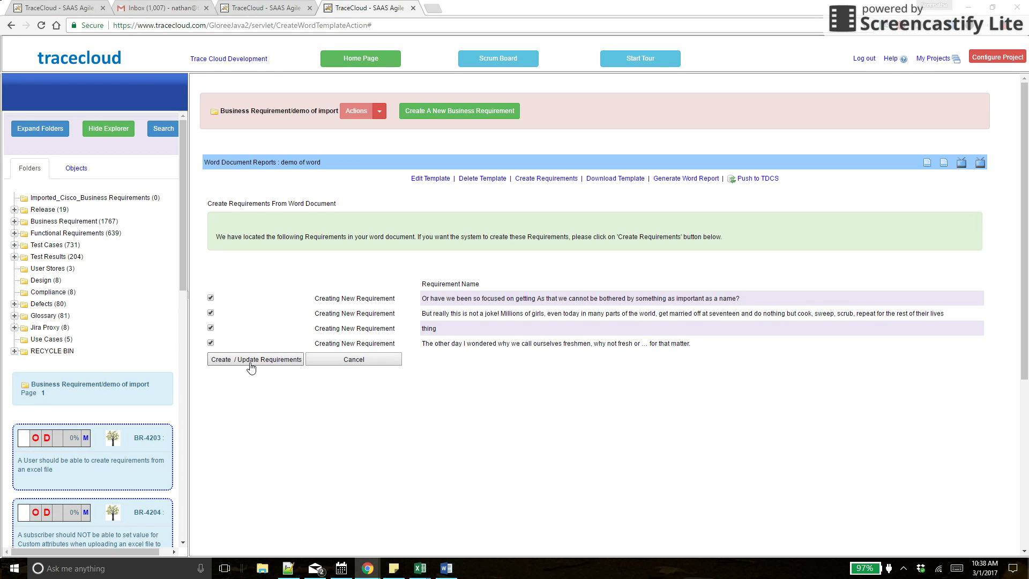
Restart creating requirements from the template with Locate Paragraphs as the method and select the whole list of search words
left_click(541, 182)
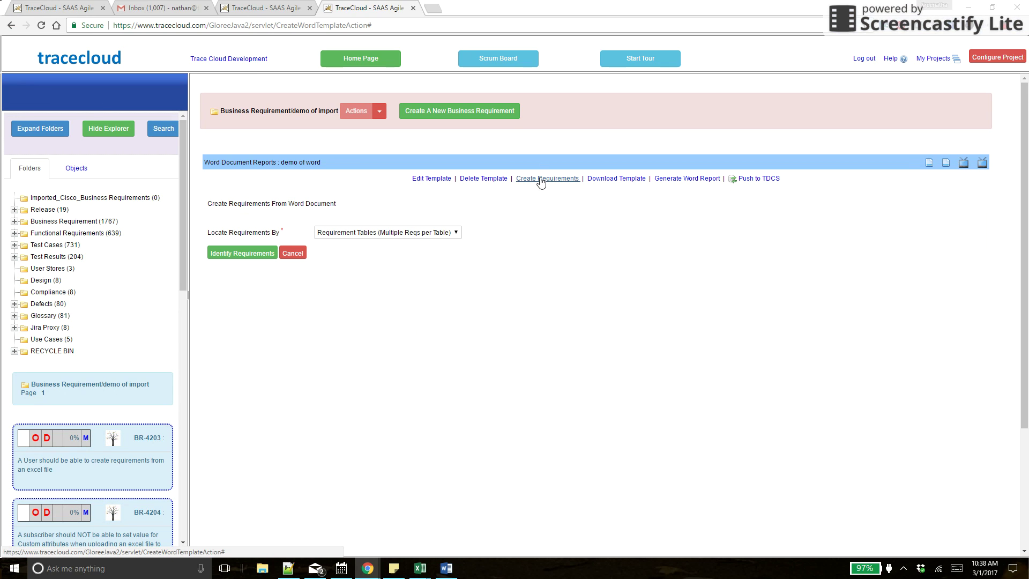
left_click(403, 235)
left_click(362, 260)
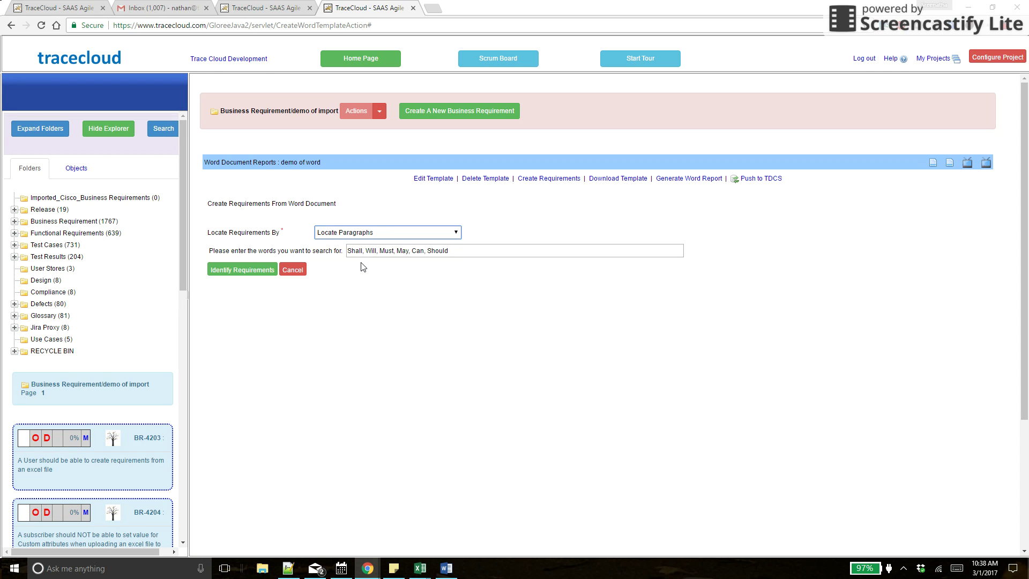
left_click(459, 250)
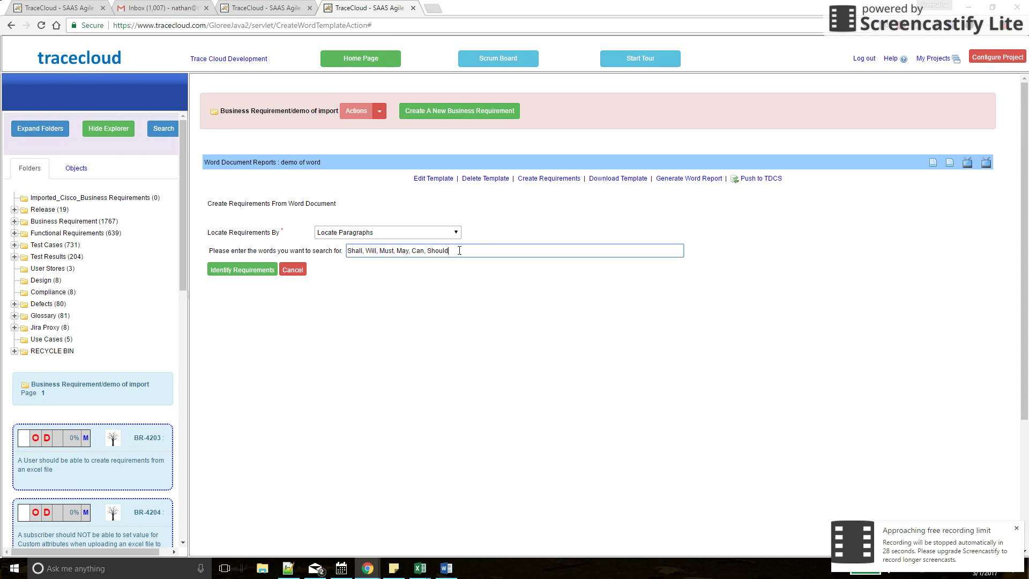
triple_click(460, 251)
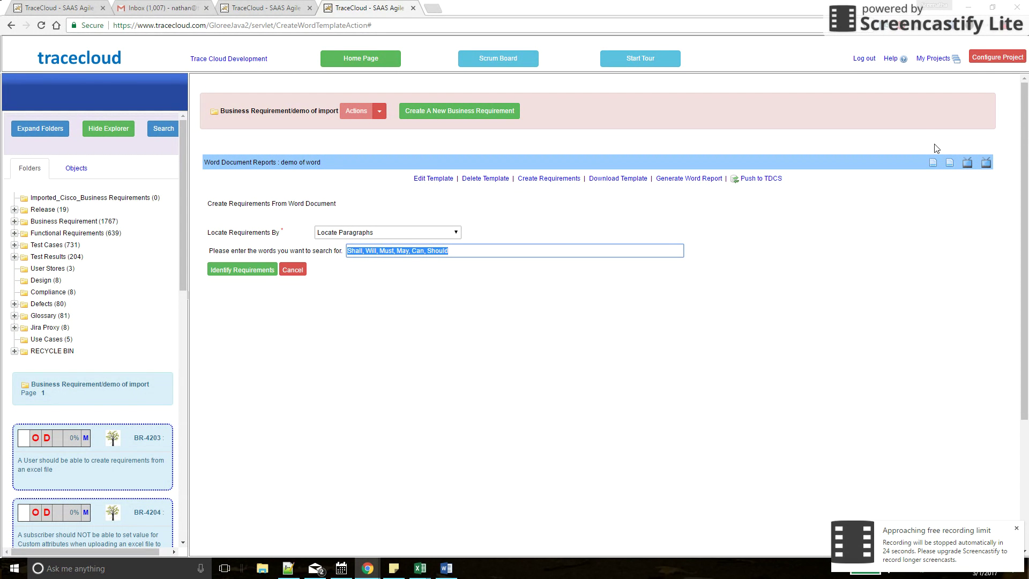
Open the help page on creating requirements from Word and return to the demo of word template
left_click(933, 167)
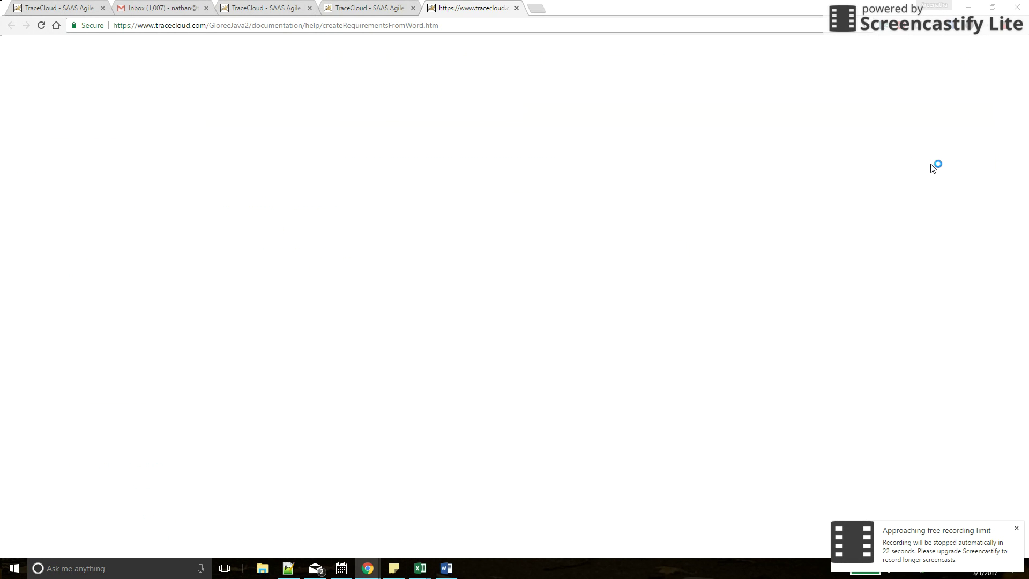
left_click(388, 9)
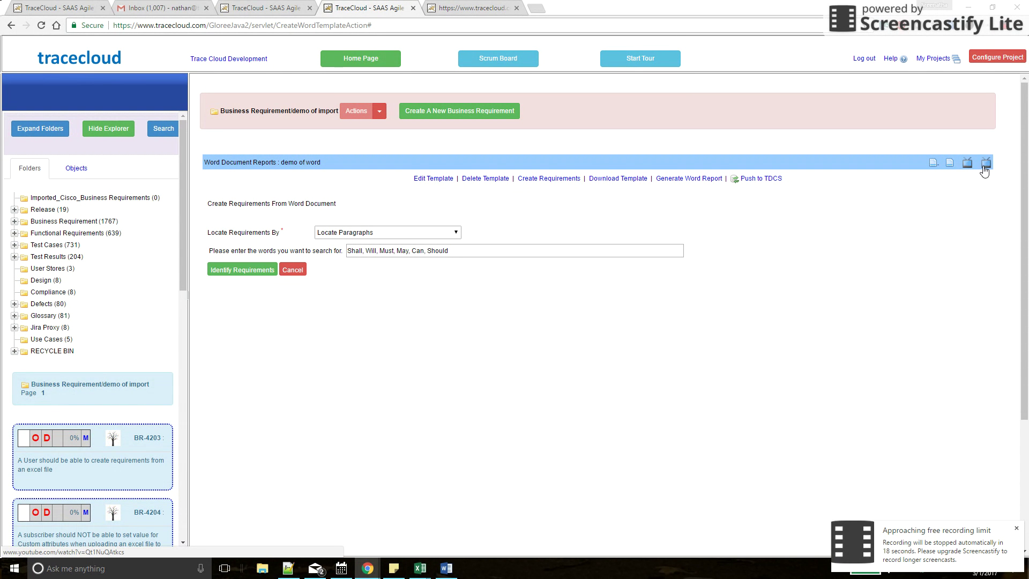
left_click(960, 545)
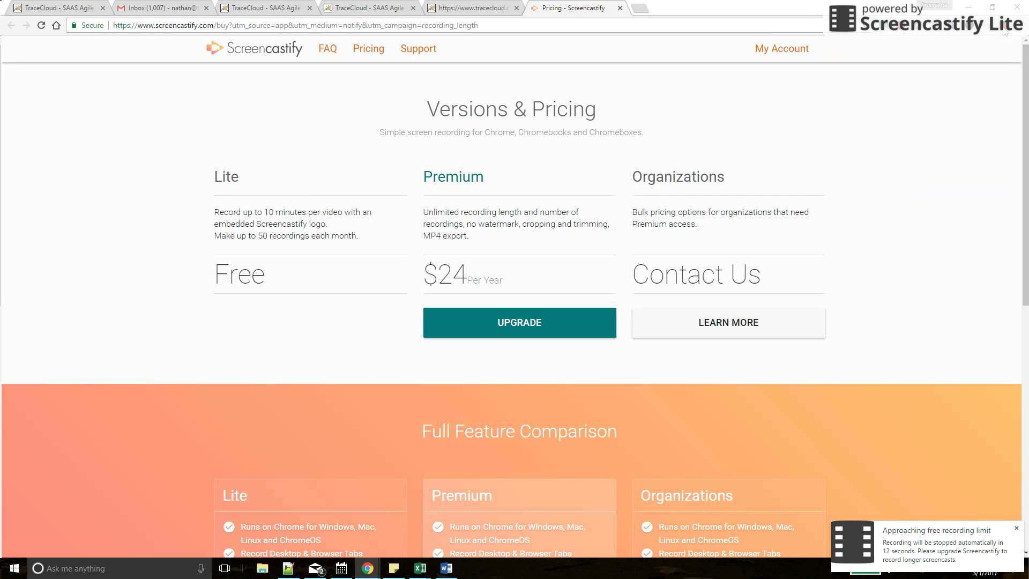
left_click(1001, 27)
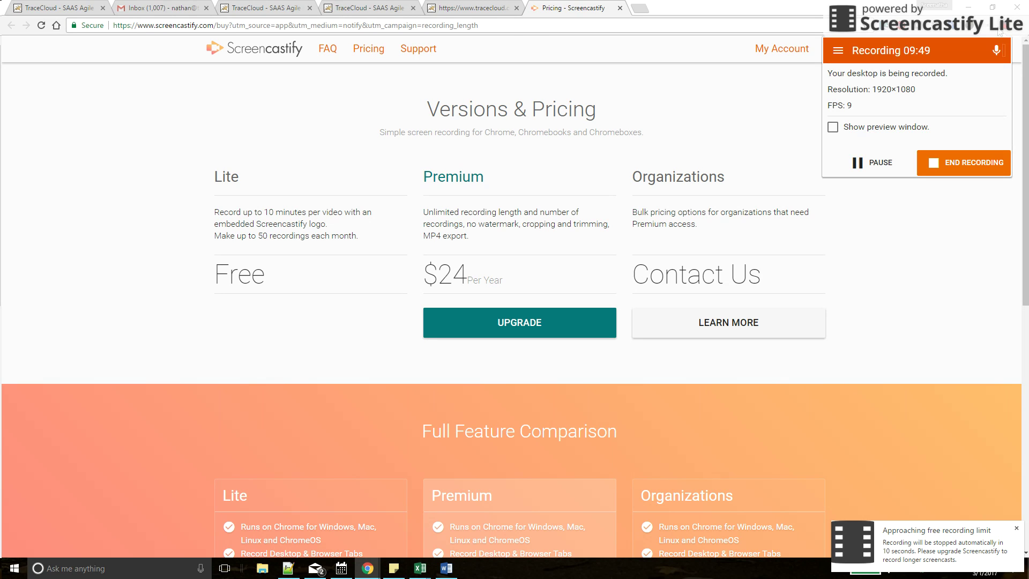